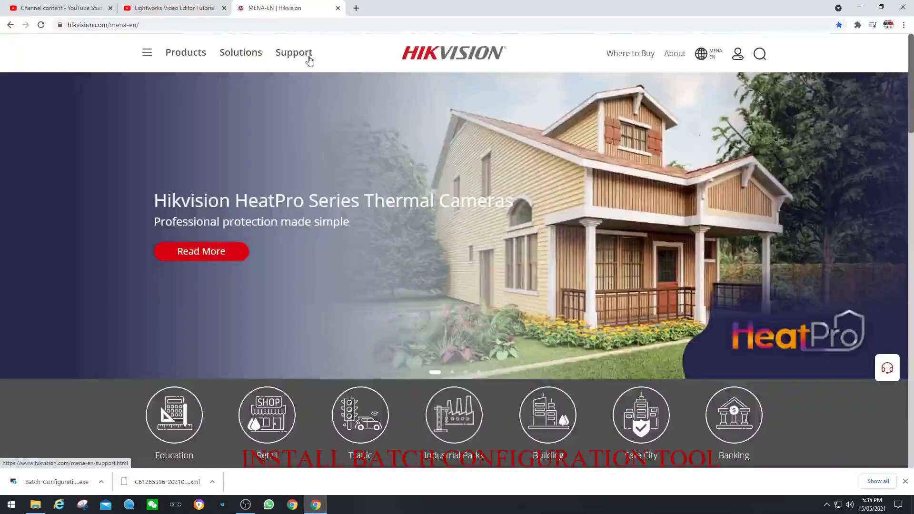
Open the Batch Configuration for windows download page via Support > HiTools > Desktop Tools and launch the installer.
mouse_move(294, 57)
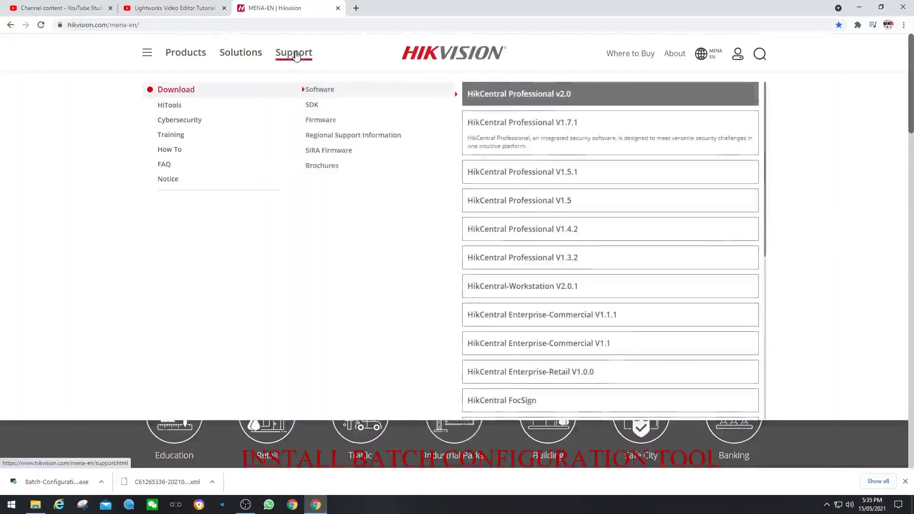
mouse_move(210, 113)
mouse_move(326, 114)
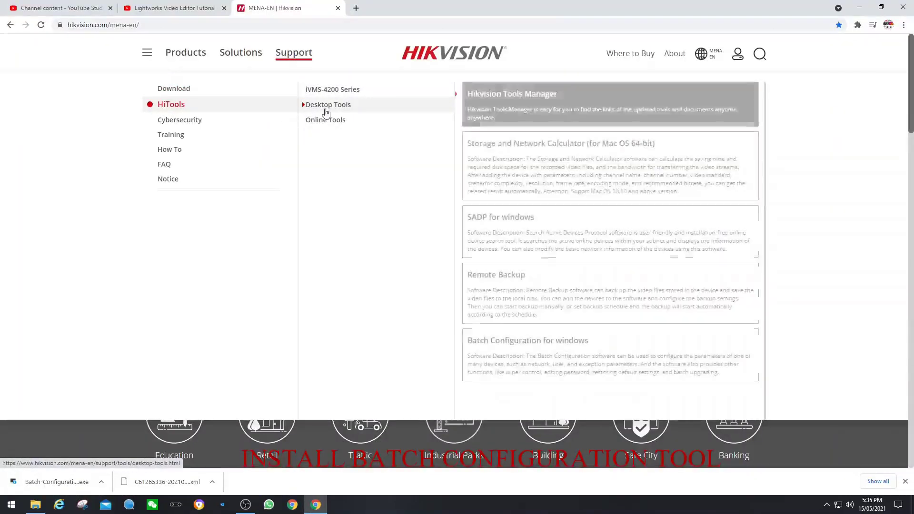
click(521, 344)
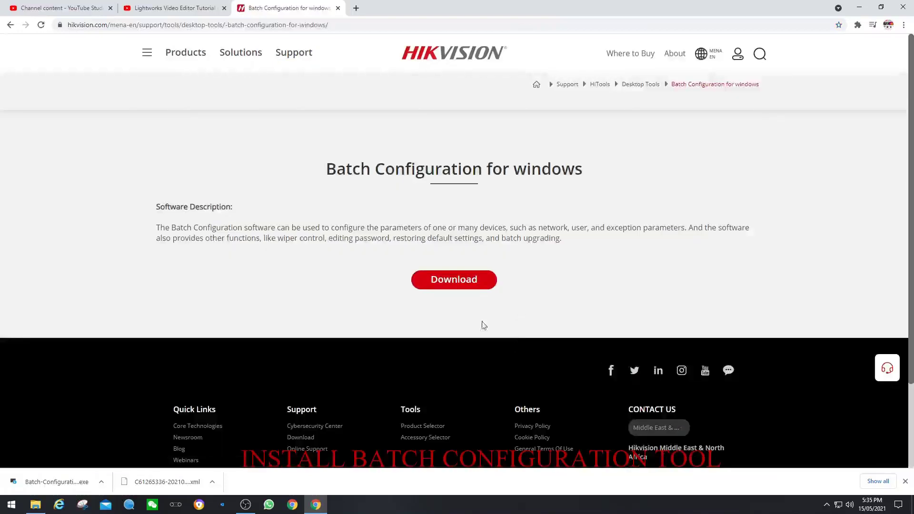
click(76, 481)
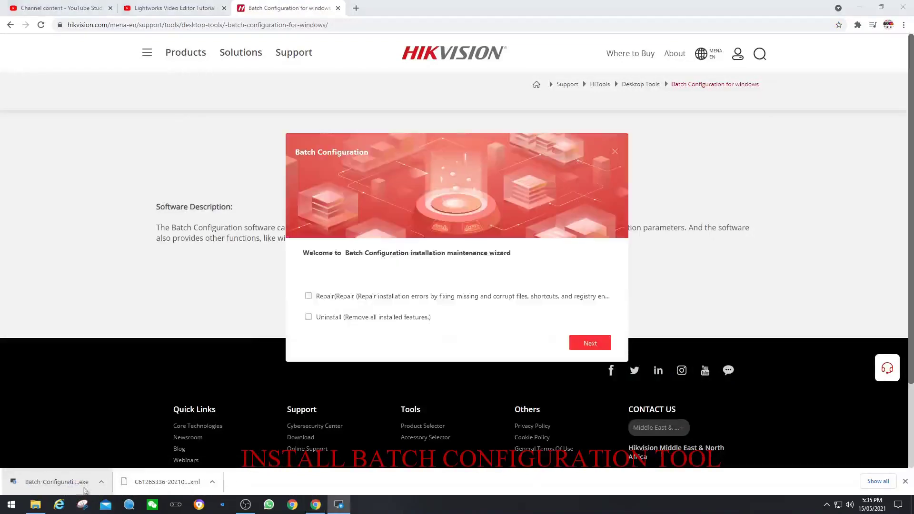
Run a repair installation of Batch Configuration to completion, then minimize Chrome.
click(309, 296)
click(580, 344)
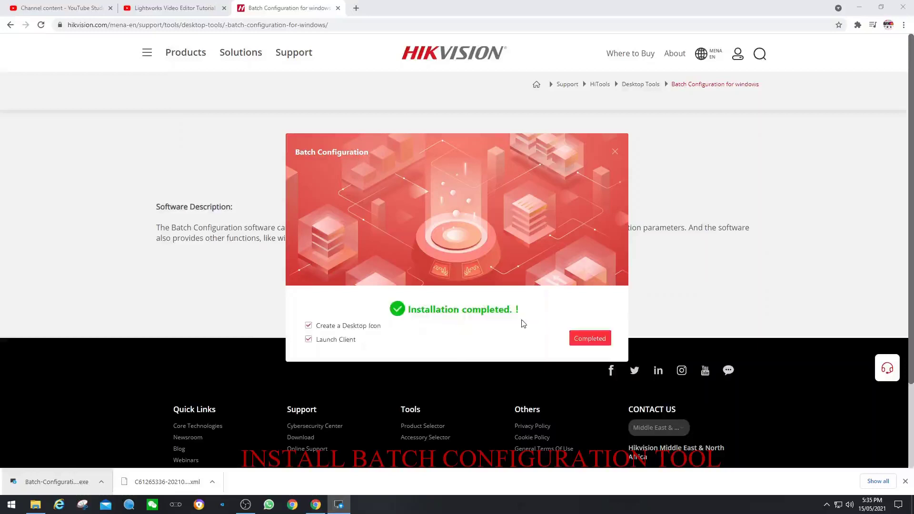
click(589, 338)
click(858, 7)
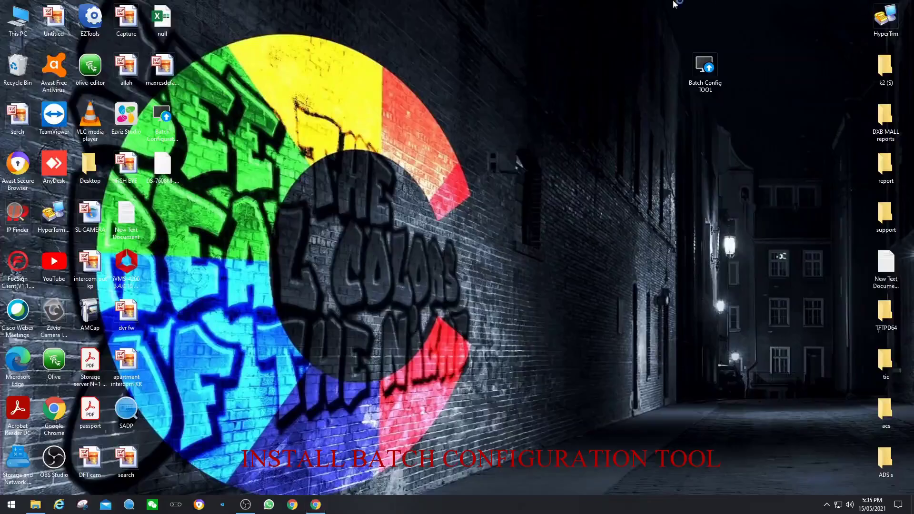
Launch Batch Config TOOL maximized and enlarge the online device list area.
click(698, 85)
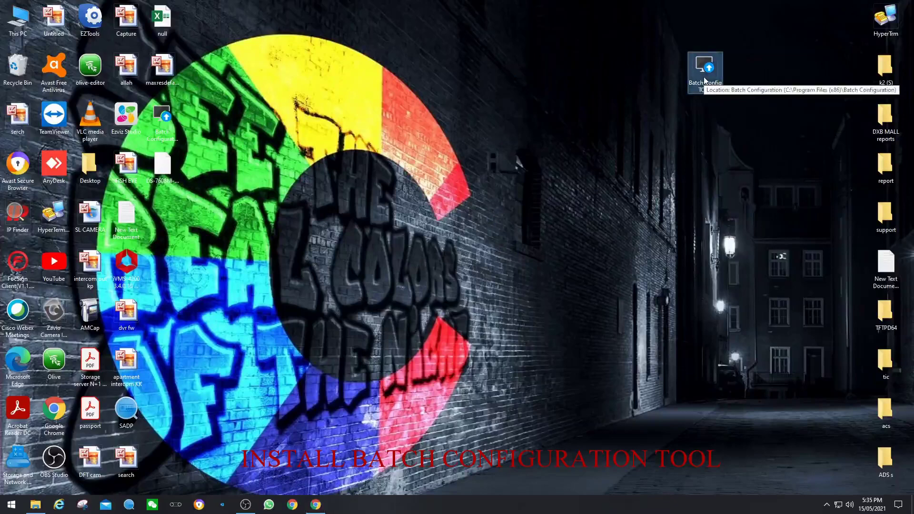
double_click(704, 81)
click(738, 73)
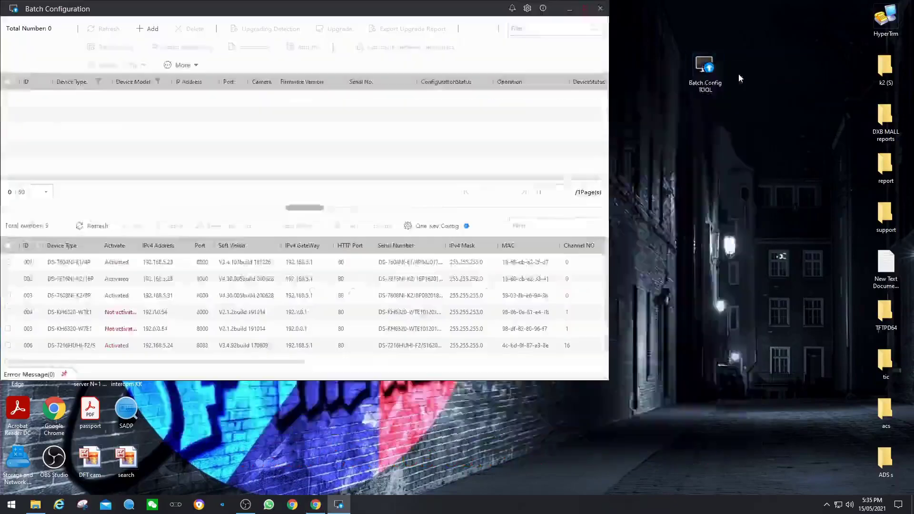
drag(329, 270, 328, 230)
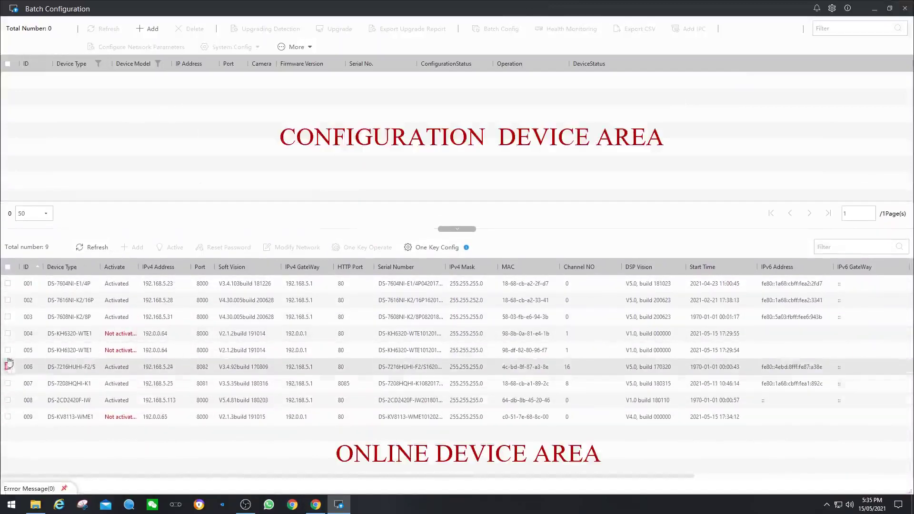
Mark the not-activated devices 004, 005 and 009 and bring up the activation form.
click(7, 333)
click(8, 349)
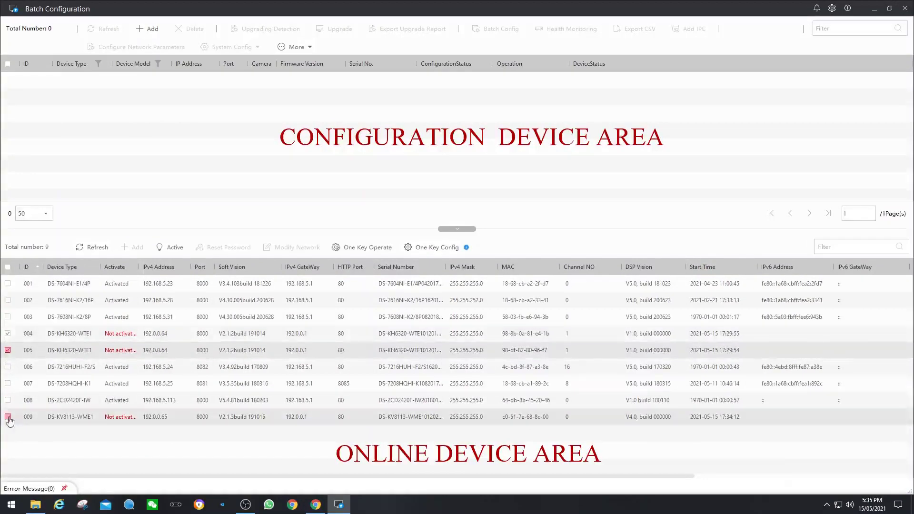
click(7, 416)
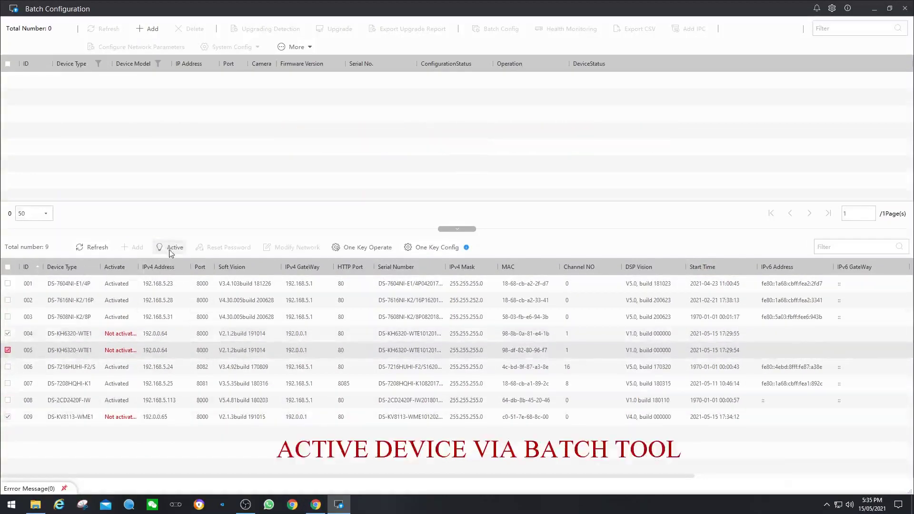
click(171, 251)
Enter and confirm a new admin password to activate devices 004, 005 and 009.
click(722, 73)
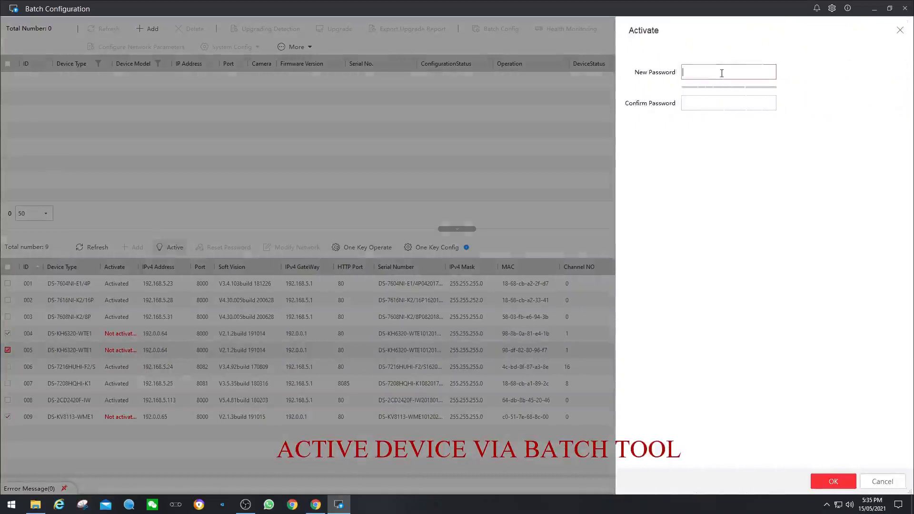
text(abcdefgh)
key(Tab)
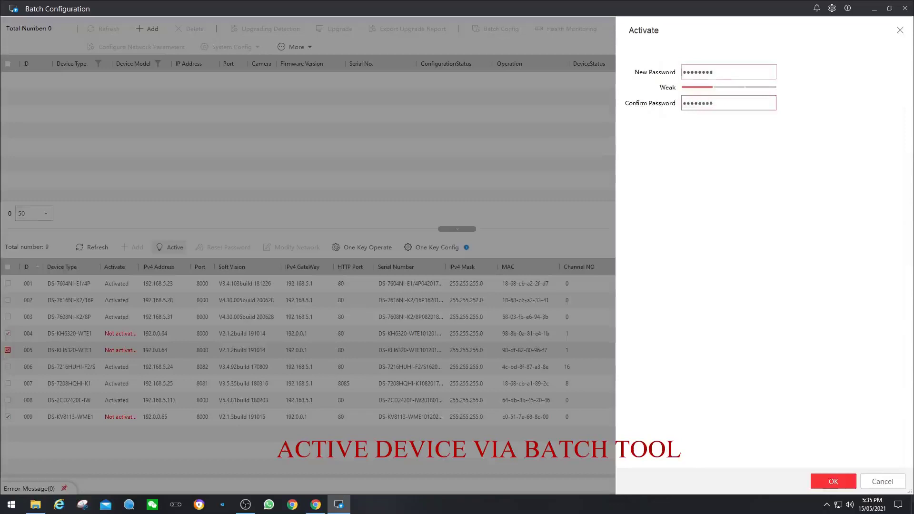
click(835, 482)
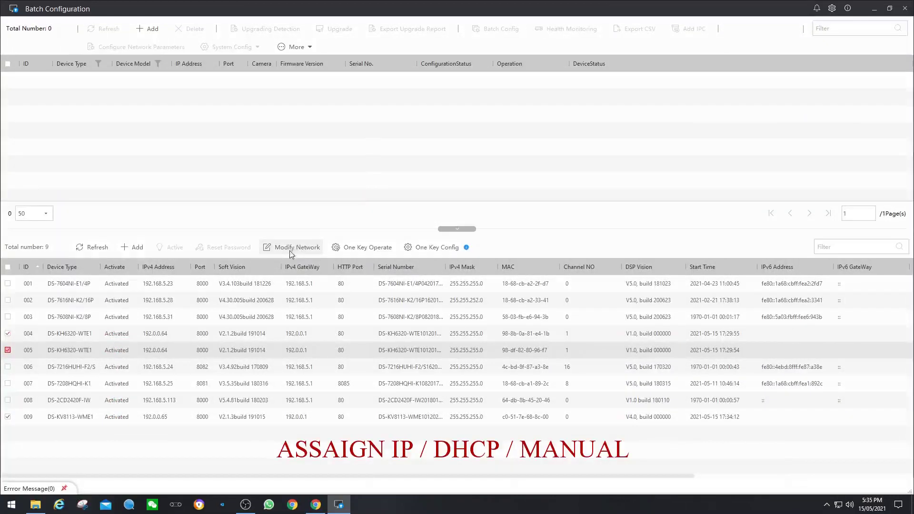
Switch the activated devices to DHCP with port 8000 and HTTP port 80, then refresh the list.
click(292, 248)
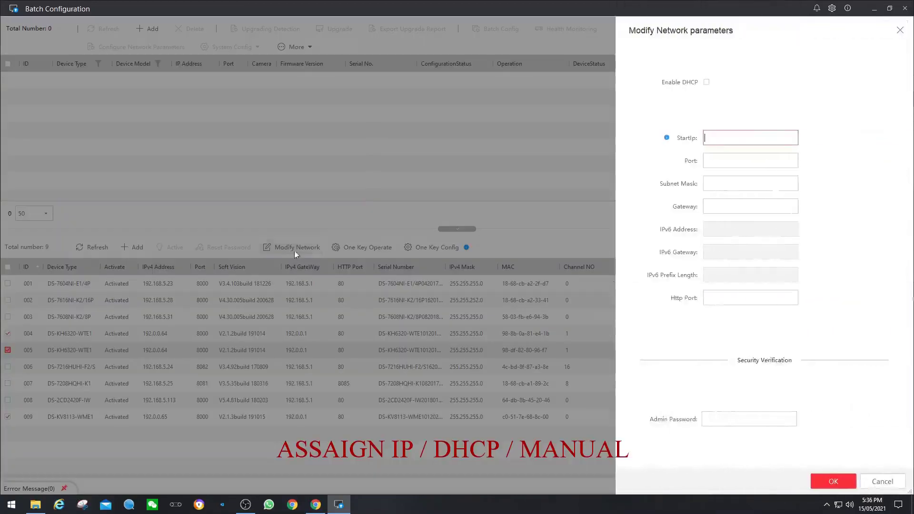
click(706, 83)
click(720, 162)
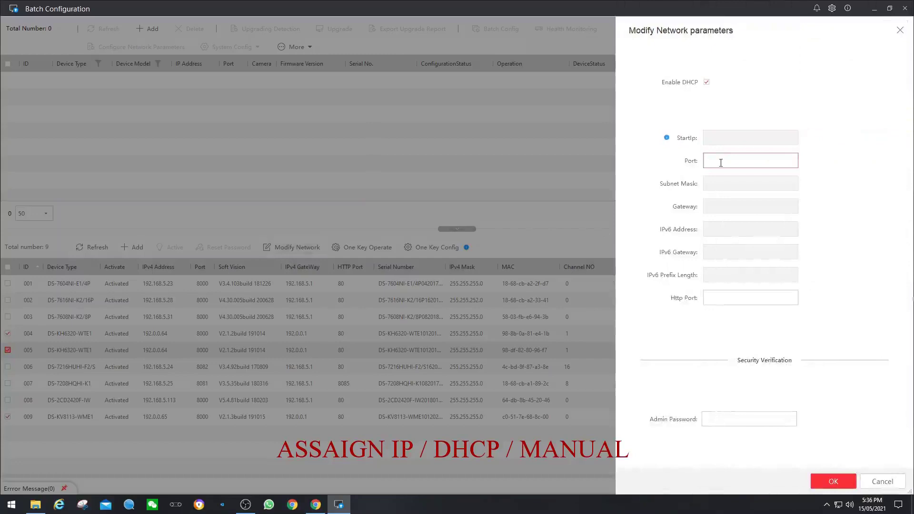
click(724, 298)
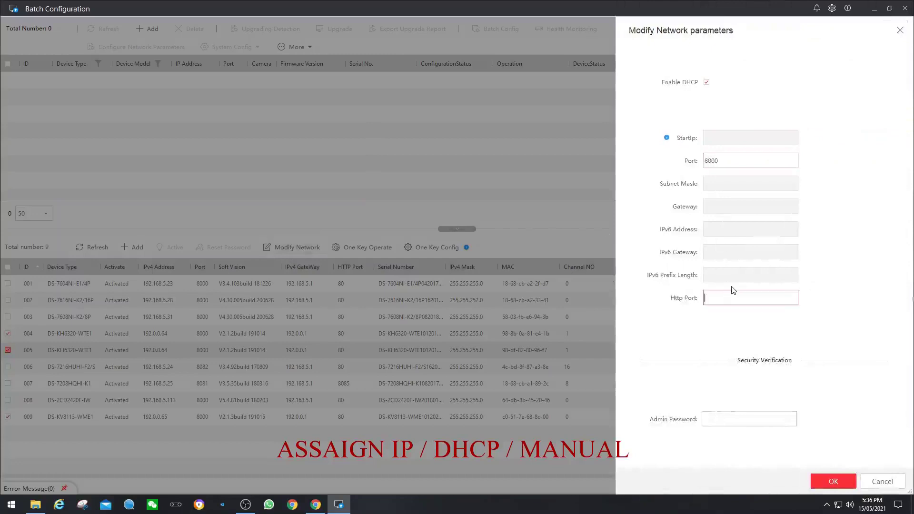
click(717, 419)
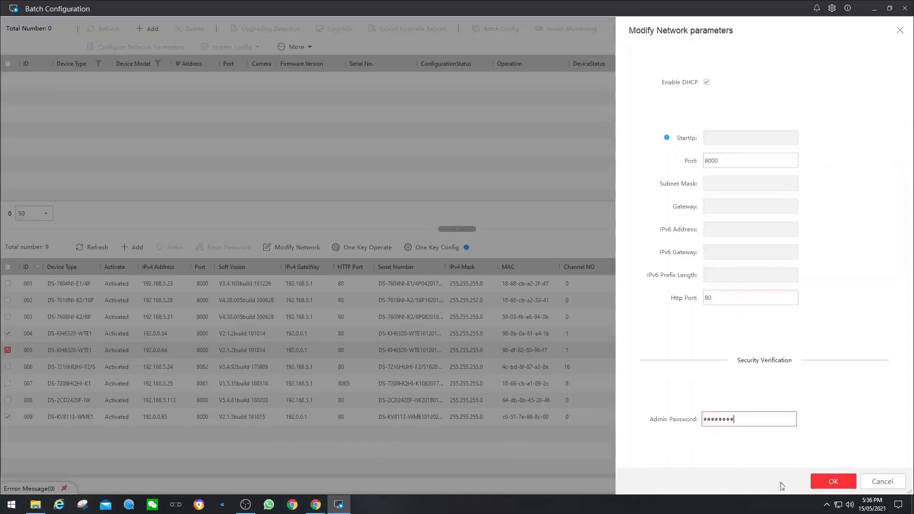
click(833, 482)
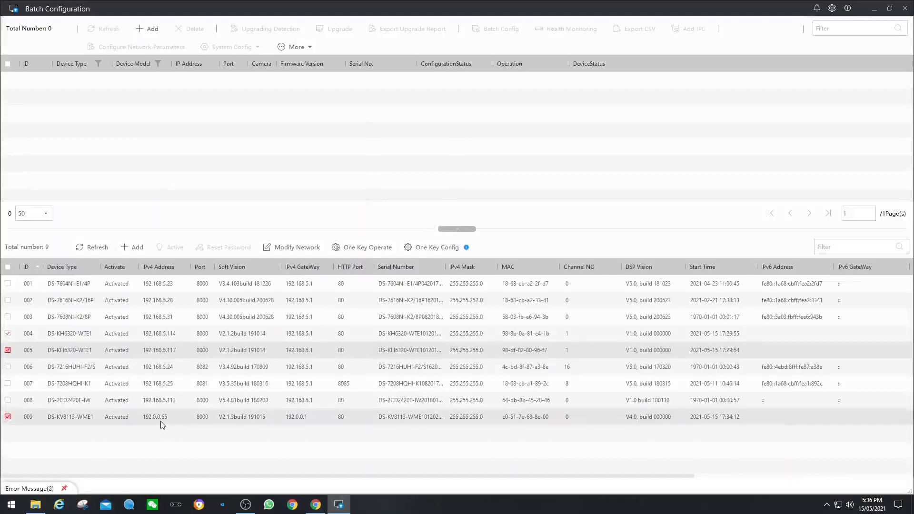
click(90, 248)
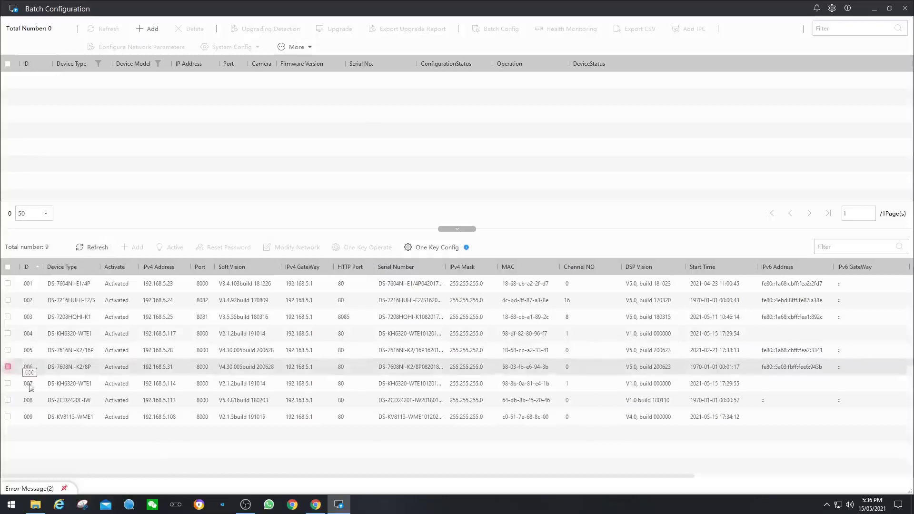
Sort online devices by Device Type and add devices 009, 007 and 004 with the admin login.
click(61, 269)
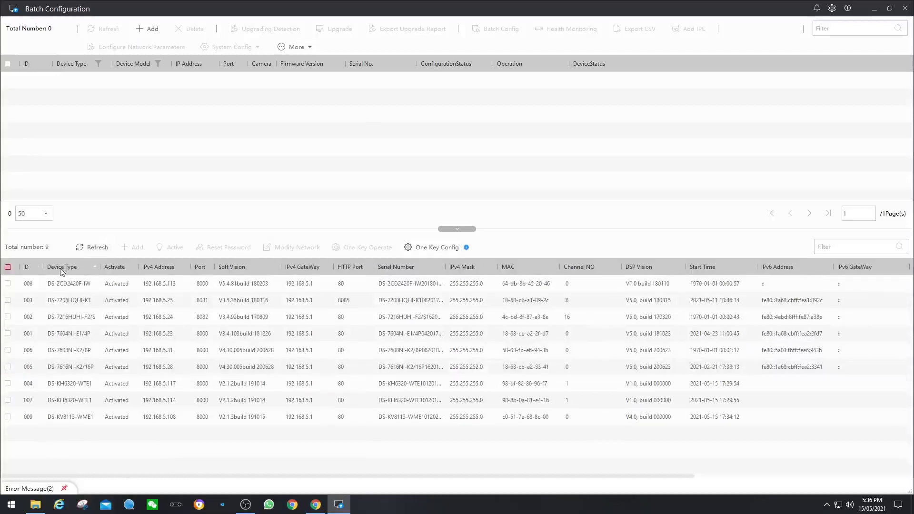
click(8, 417)
click(8, 401)
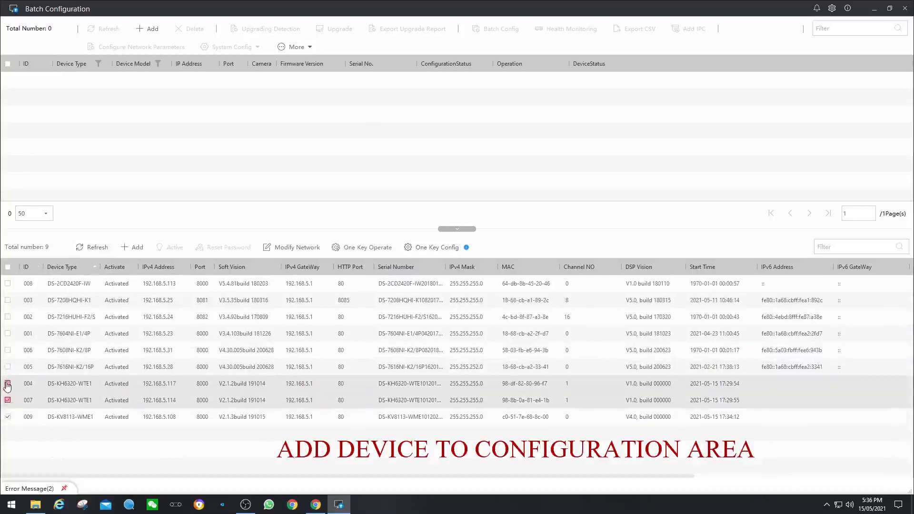
click(8, 384)
click(134, 248)
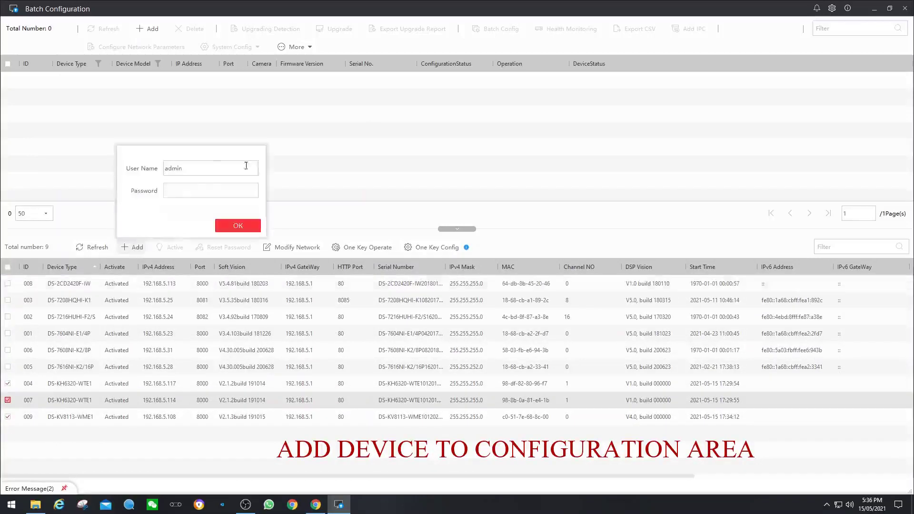
click(204, 190)
click(238, 226)
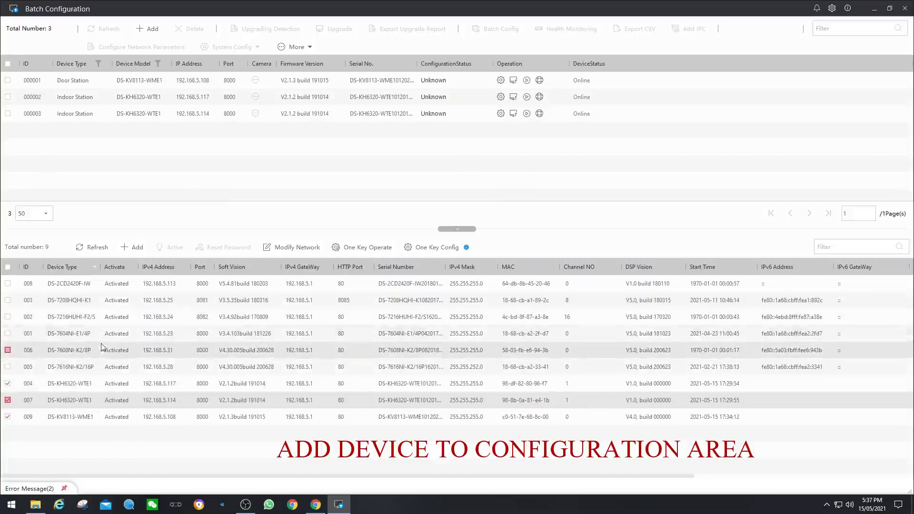
Add device 006 and the camera at 192.168.5.113, then select all five managed devices.
click(7, 350)
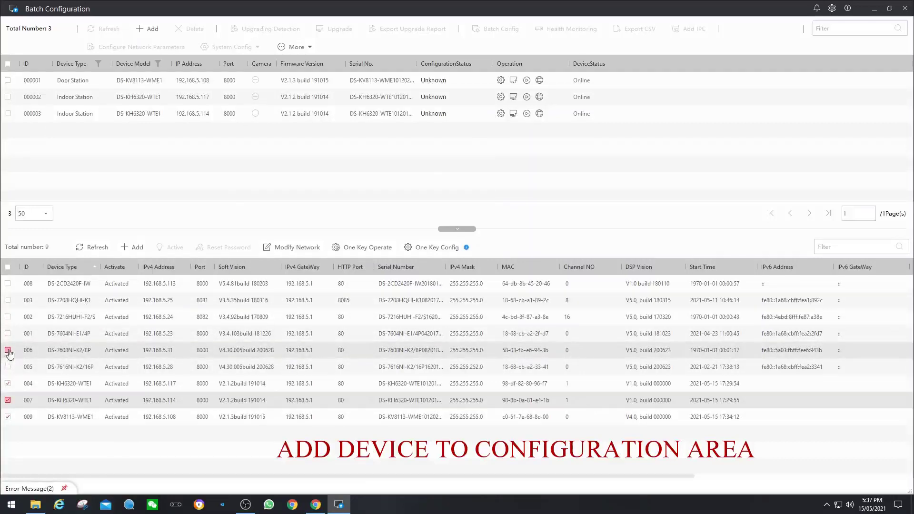
click(7, 383)
click(7, 400)
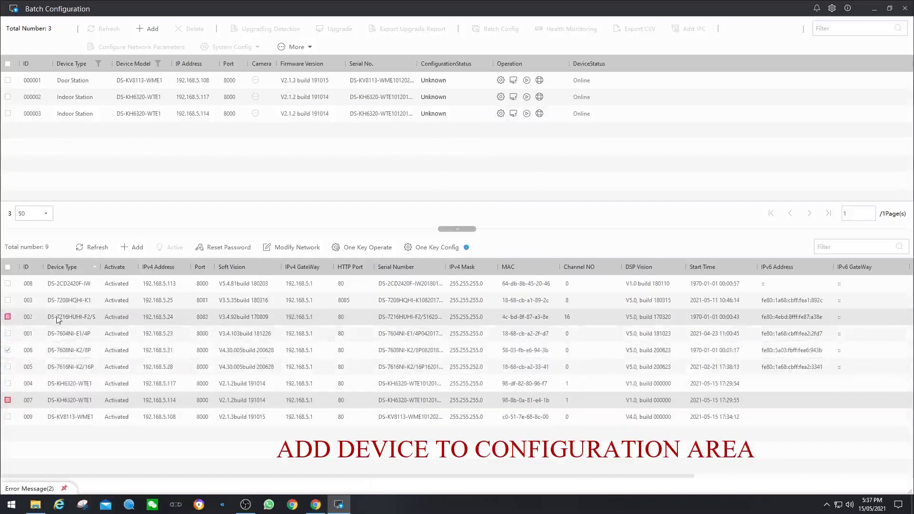
click(8, 283)
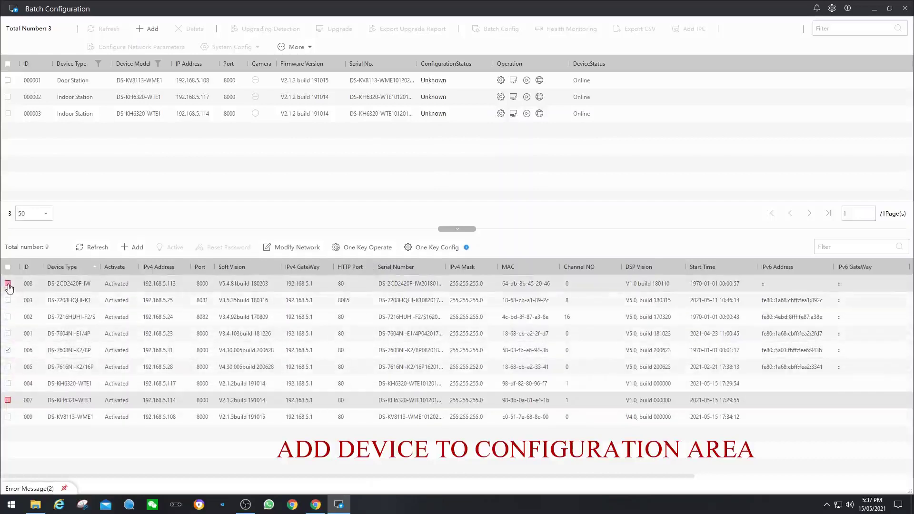
click(134, 247)
click(225, 193)
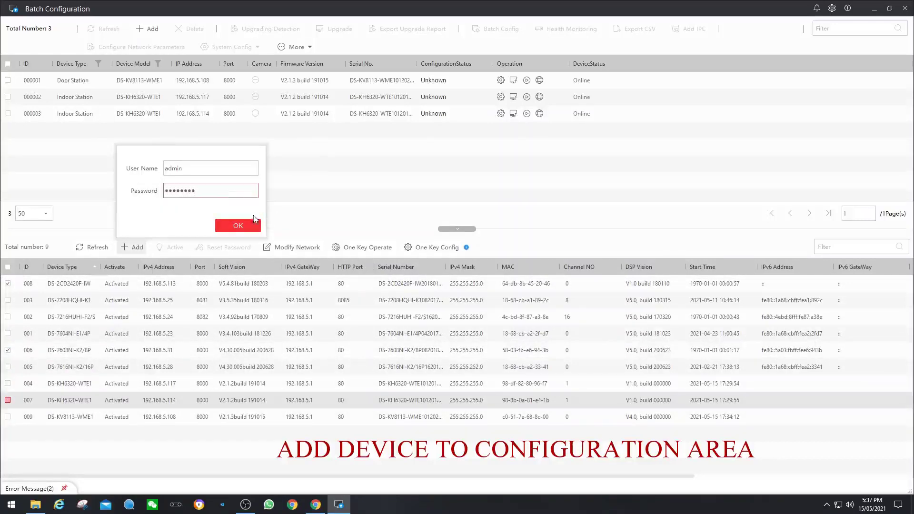
click(254, 222)
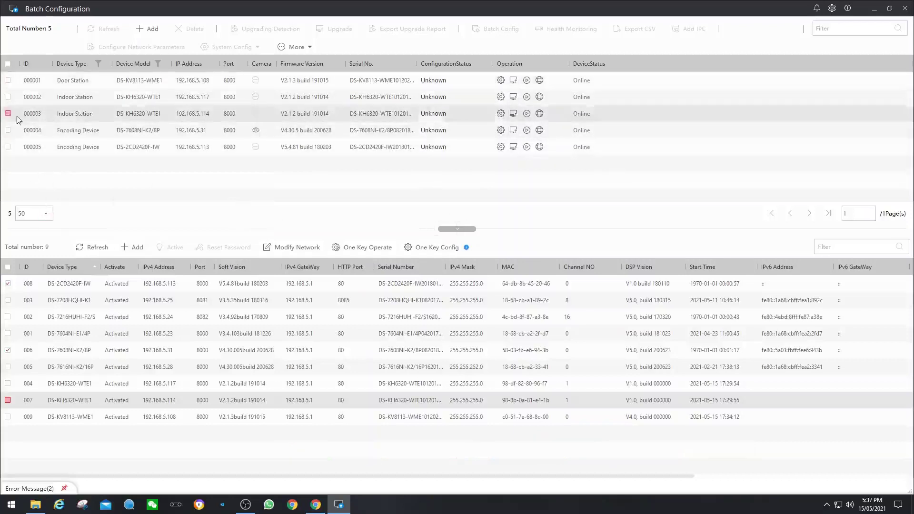
click(8, 64)
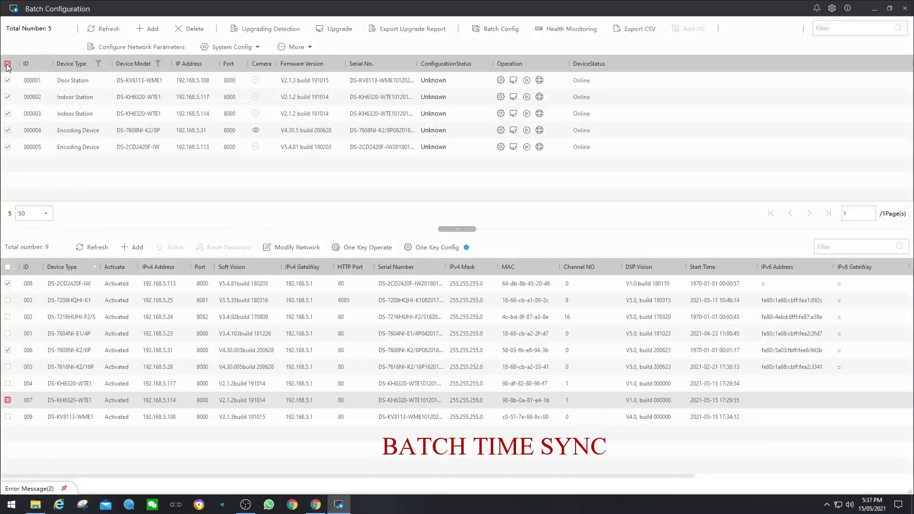
Confirm time synchronization for the five selected devices from the System Config menu.
click(258, 47)
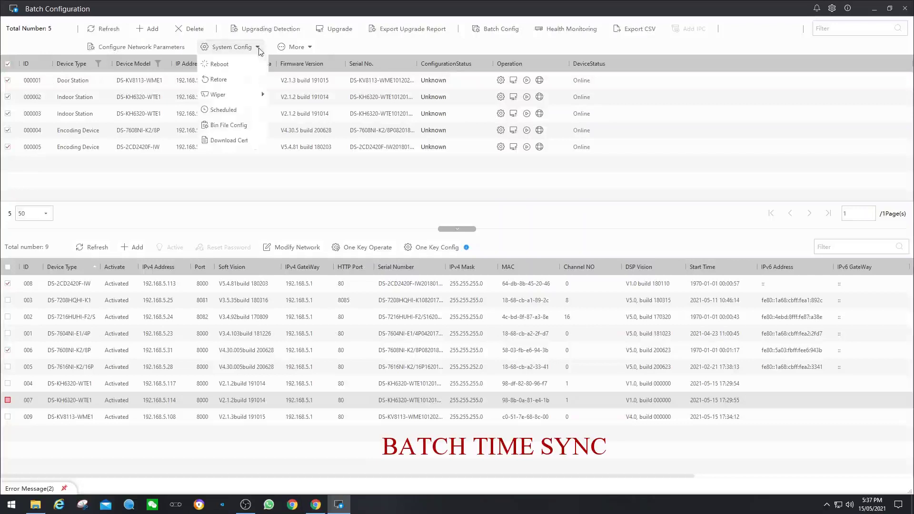
click(228, 111)
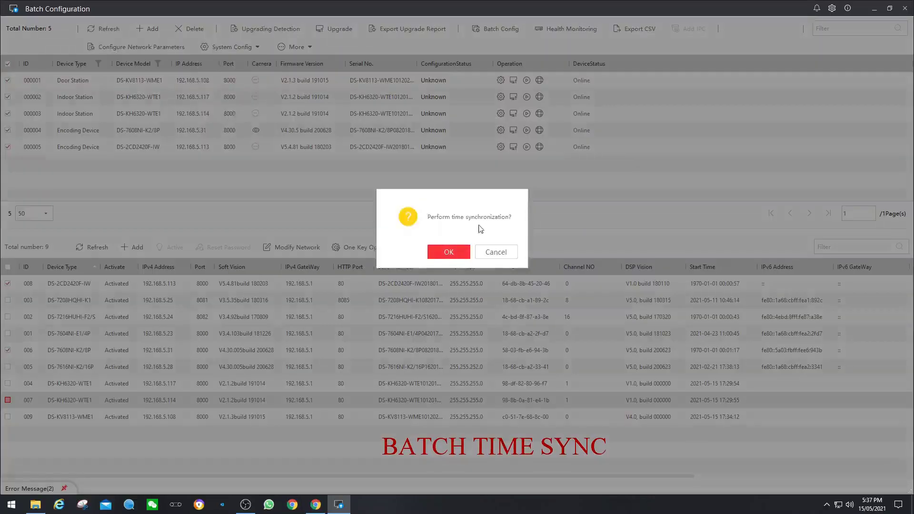
click(449, 252)
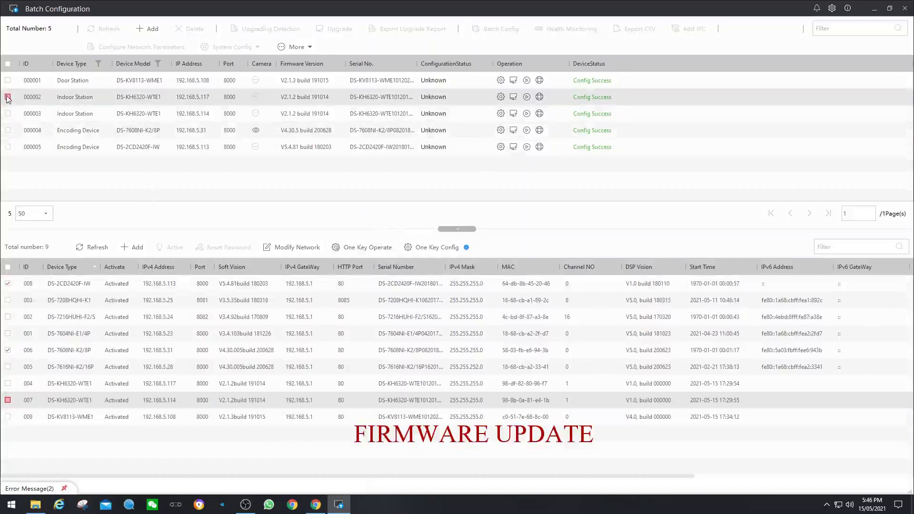
click(8, 97)
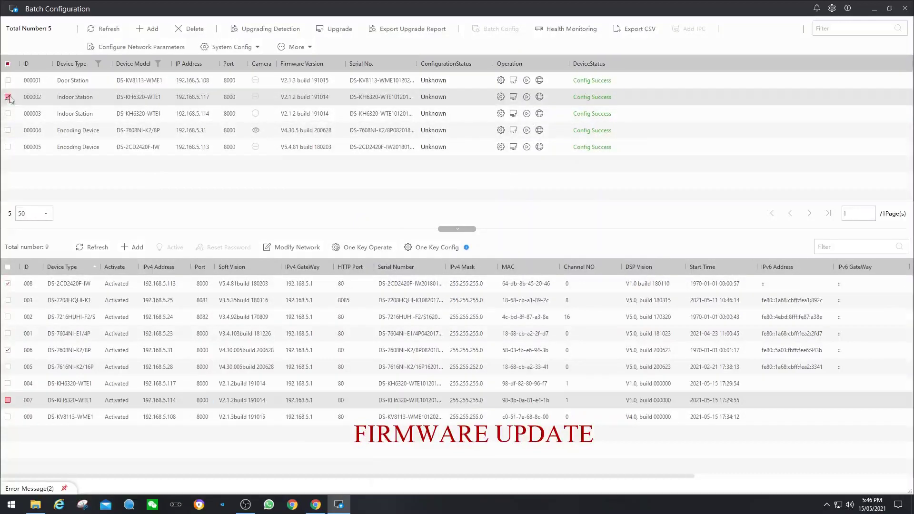
Set the upgrade file to digicap.dav in the DS-KH6320WTE1 FIRMWARE folder.
click(336, 30)
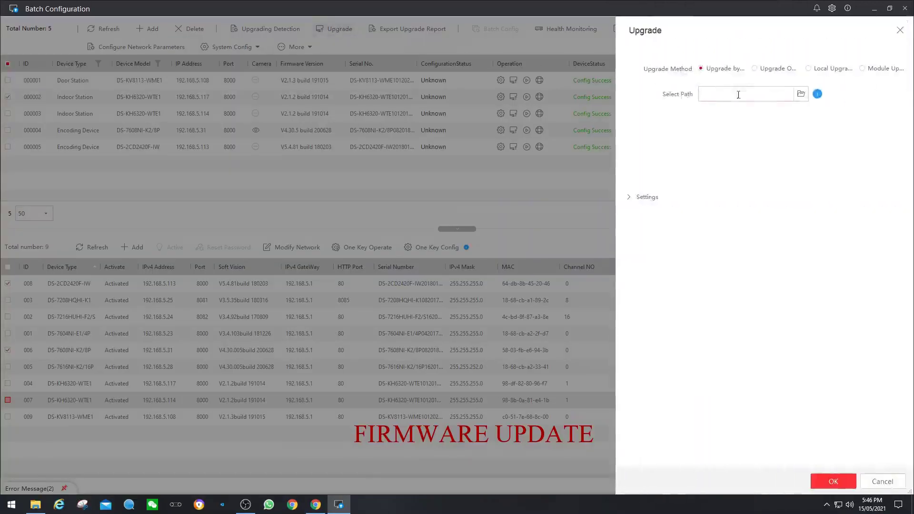
click(801, 95)
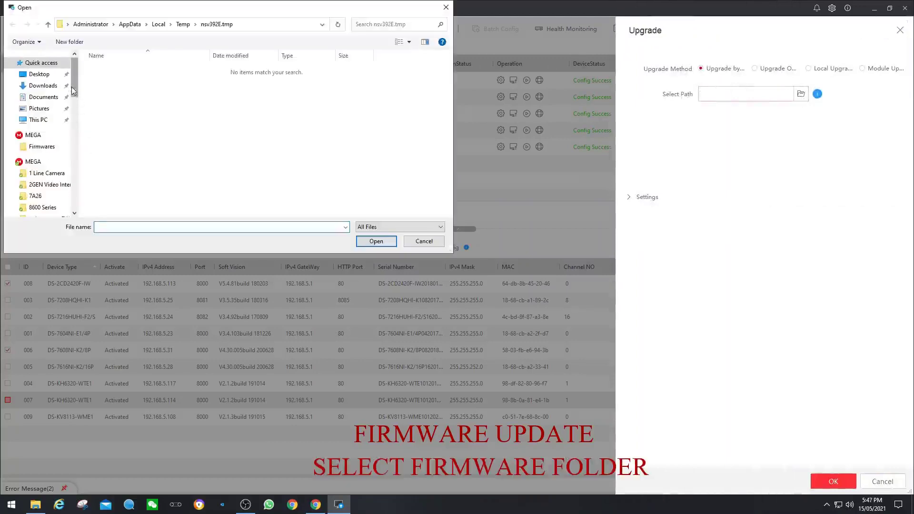
click(48, 184)
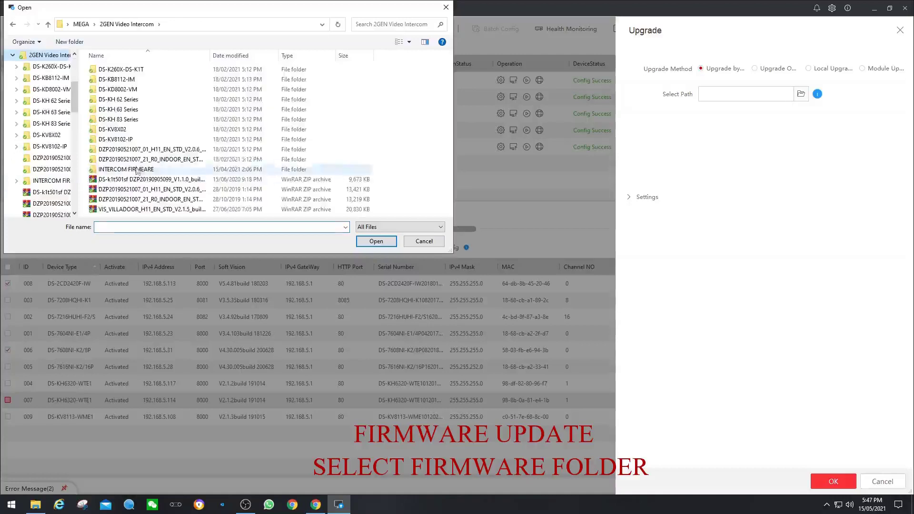
double_click(135, 171)
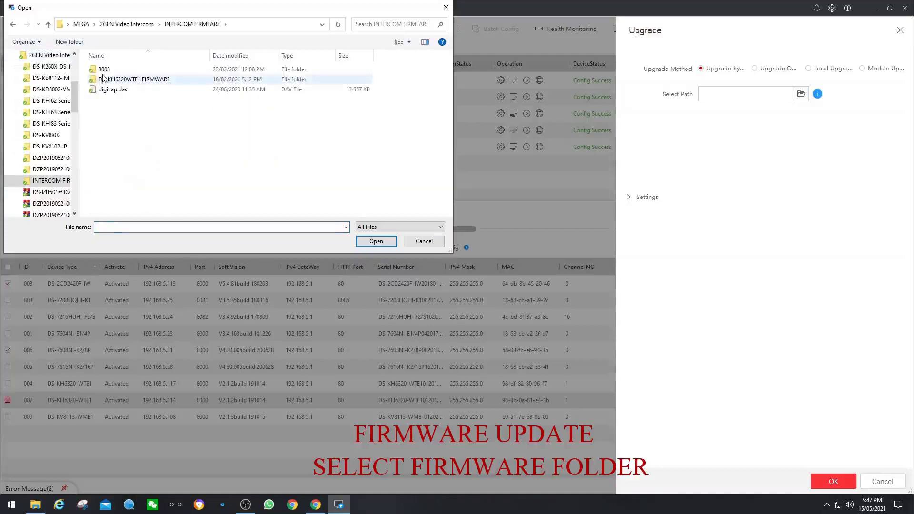
double_click(107, 79)
click(115, 72)
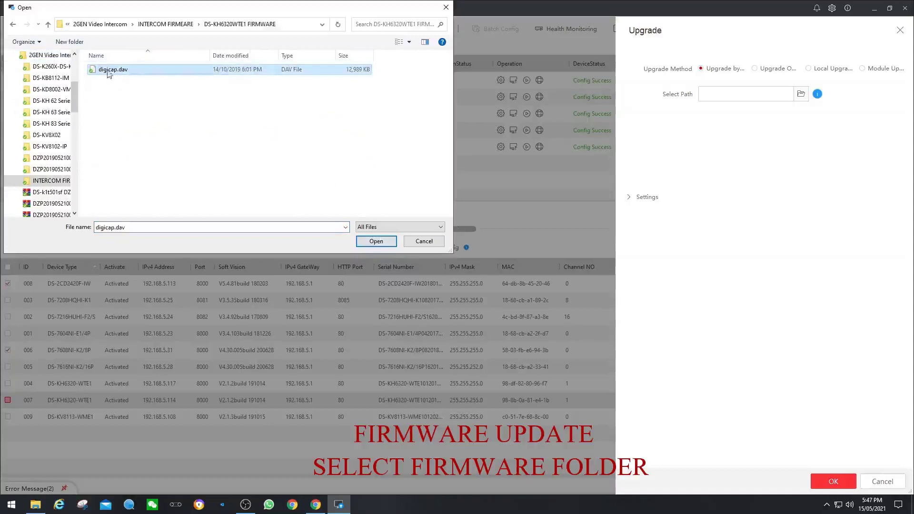
click(376, 241)
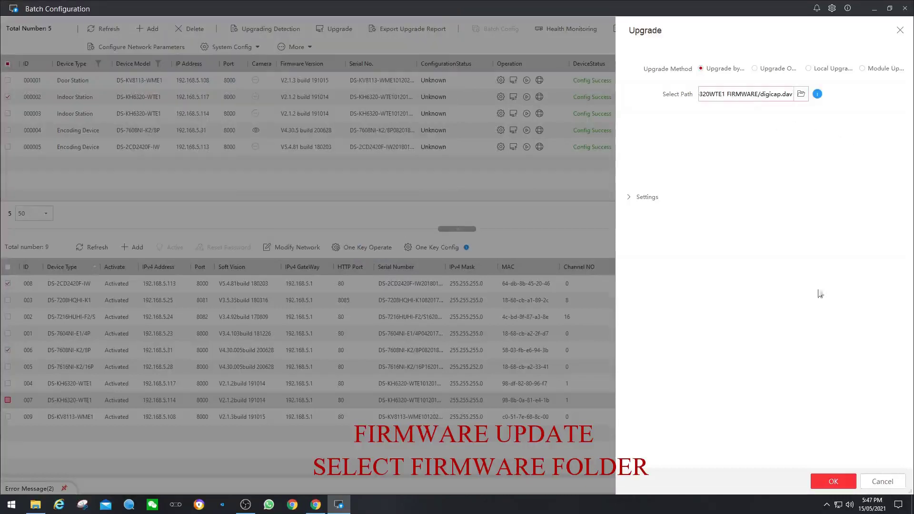
Start the firmware upgrade of station 000002 and close the progress after Upgrade Success.
click(832, 482)
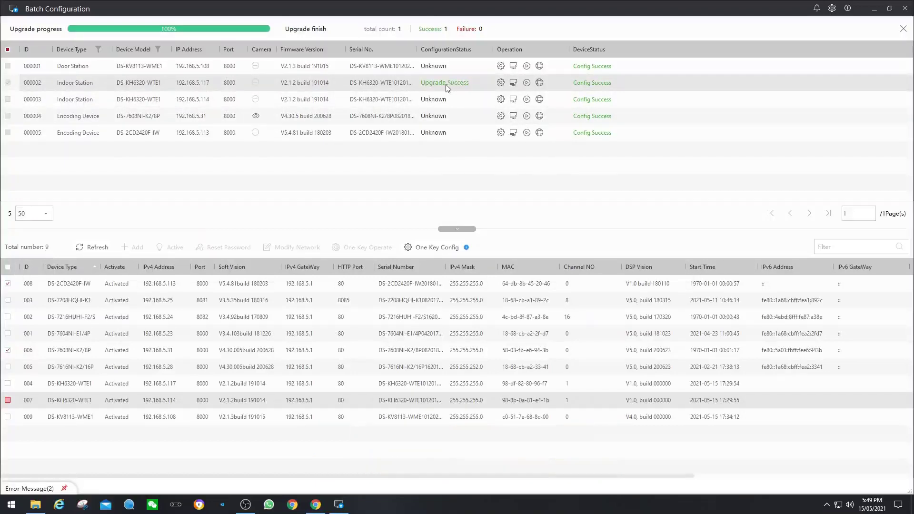
click(903, 29)
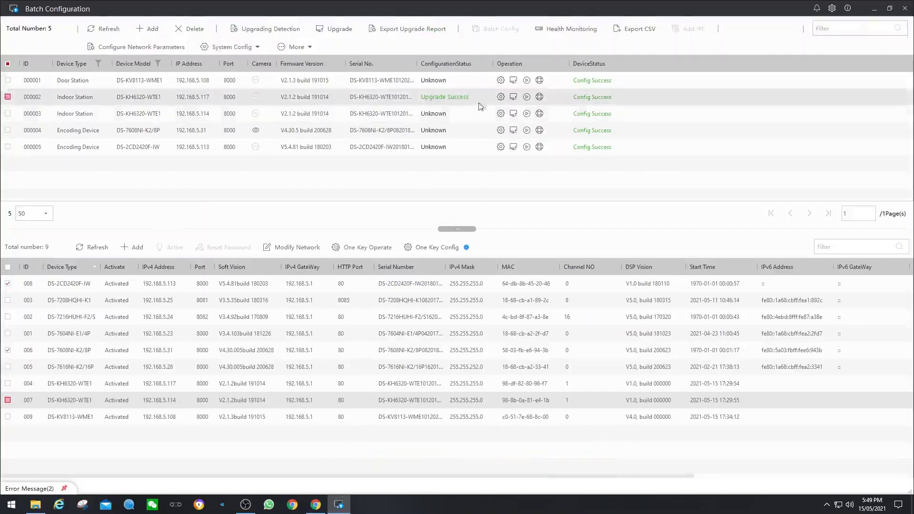
Refresh the online list and the managed devices' statuses until station 000002 shows Online.
click(92, 247)
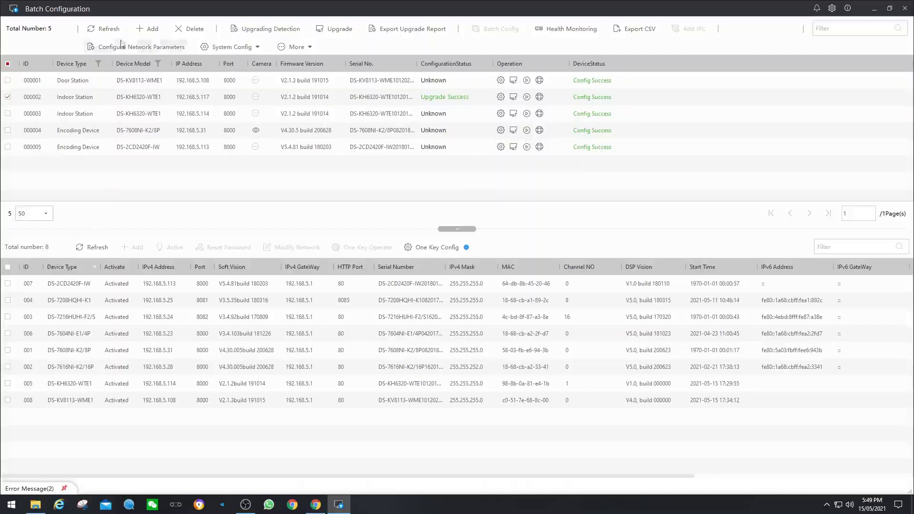
click(8, 63)
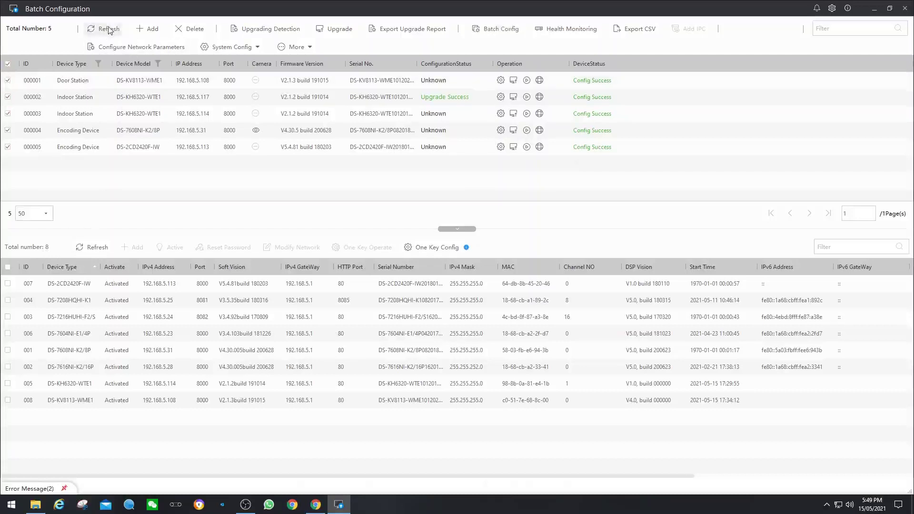
click(108, 28)
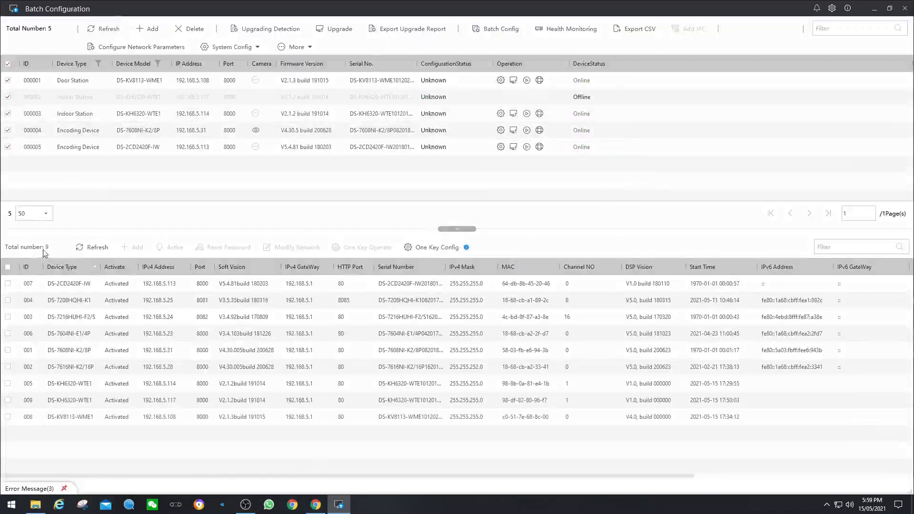
click(103, 29)
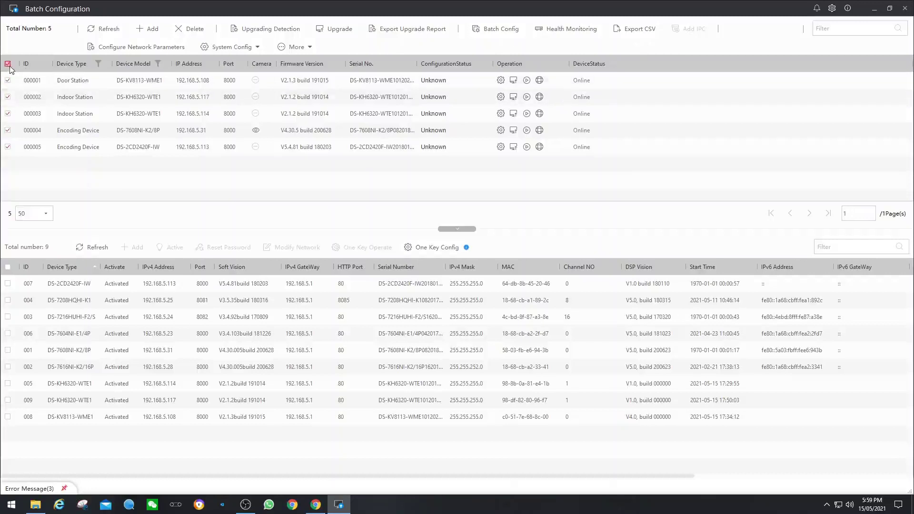
click(8, 63)
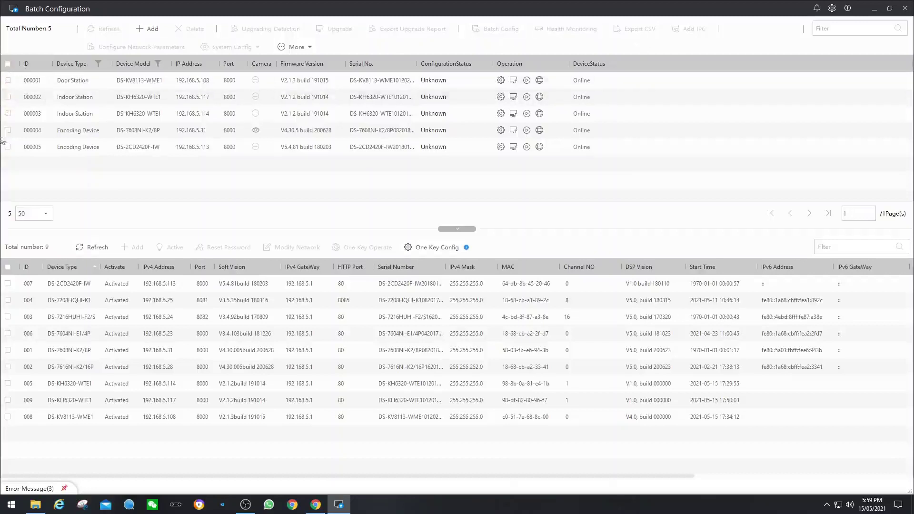
Upgrade indoor stations 000002 and 000003 with the digicap.dav firmware, then close the finished progress view.
click(8, 96)
click(8, 113)
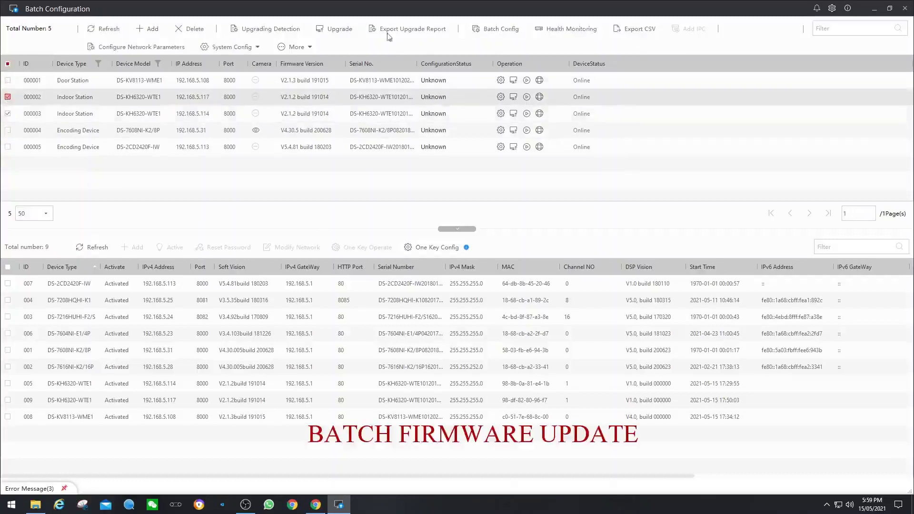
click(339, 29)
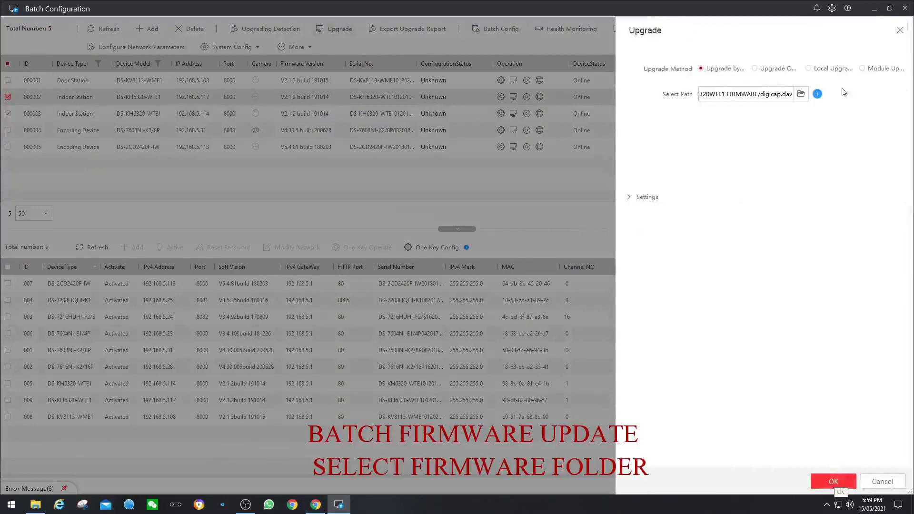
click(801, 94)
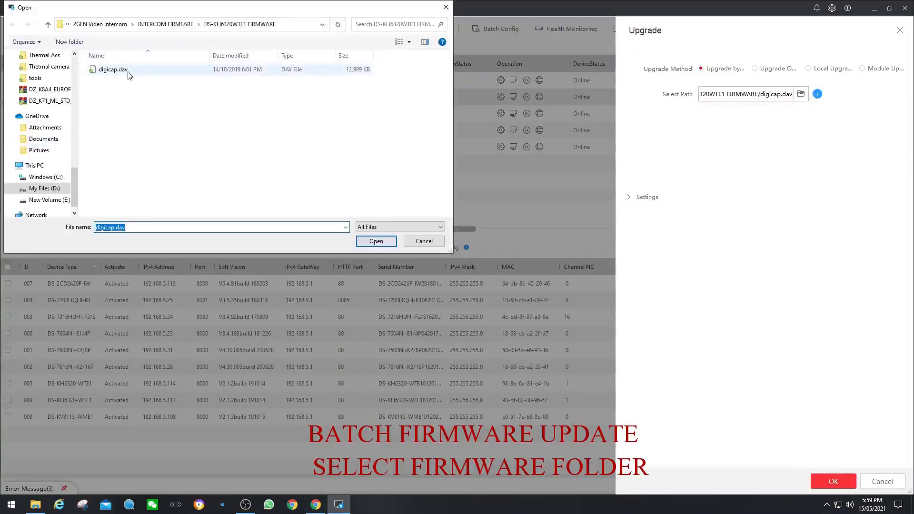
click(112, 70)
click(375, 241)
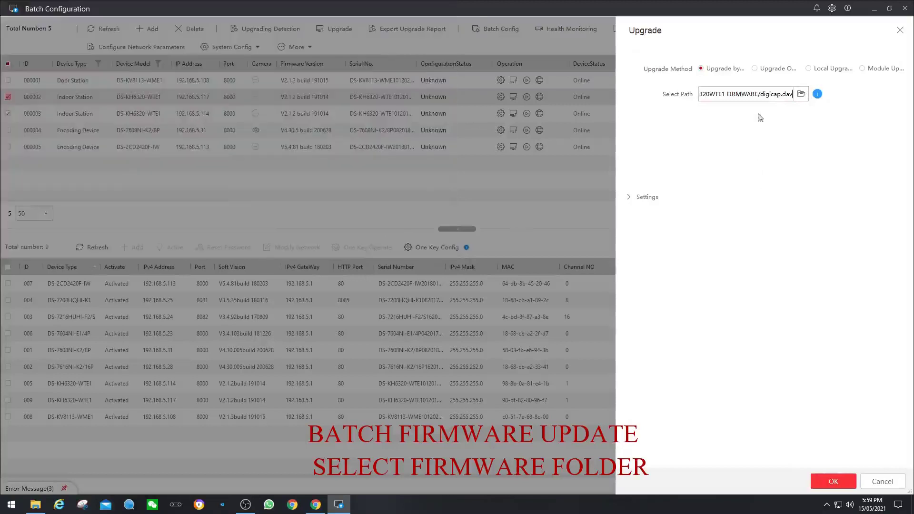
click(822, 483)
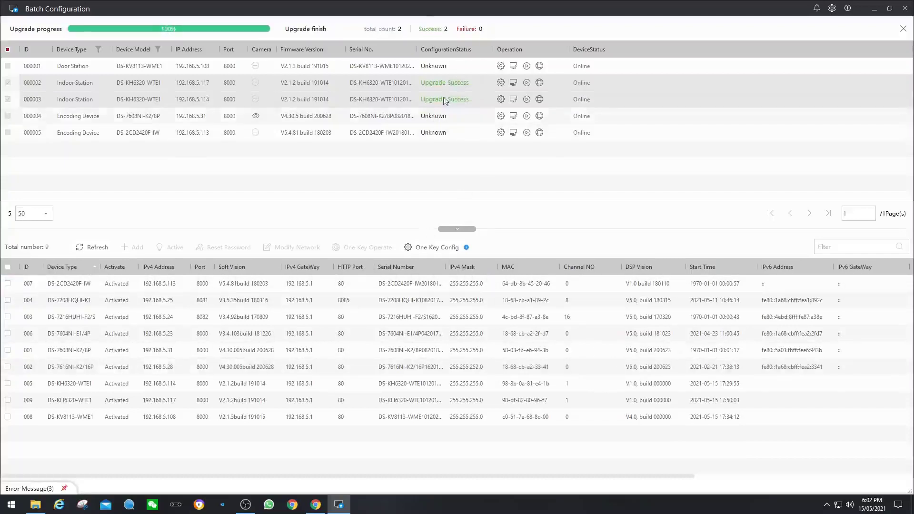
click(902, 29)
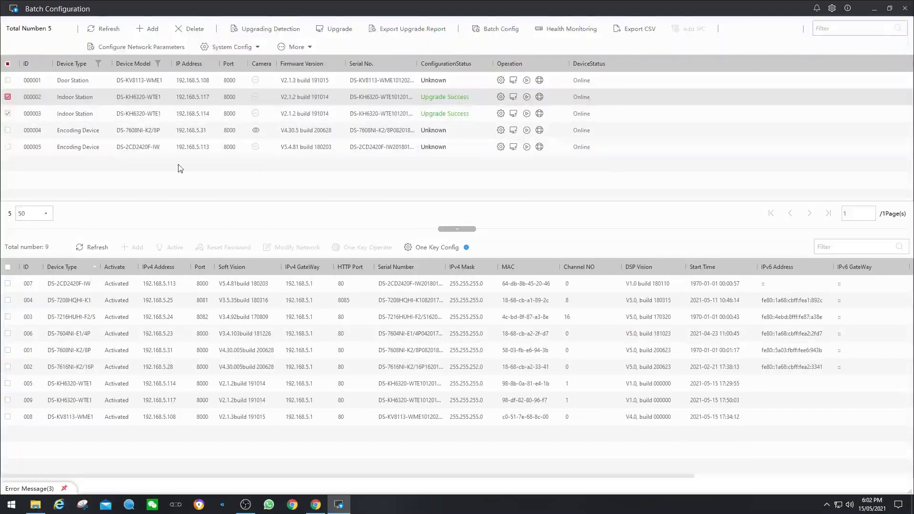
Check device 001 in the lower device list.
click(15, 120)
click(7, 114)
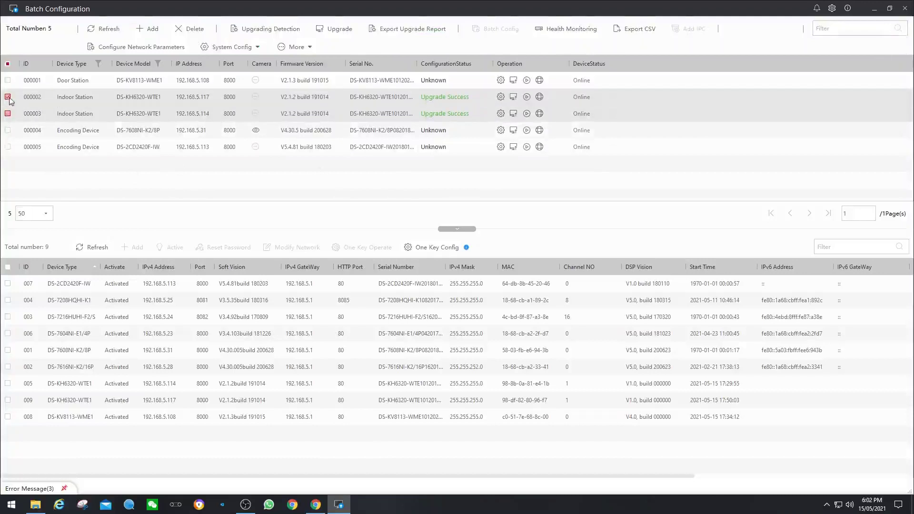
click(75, 95)
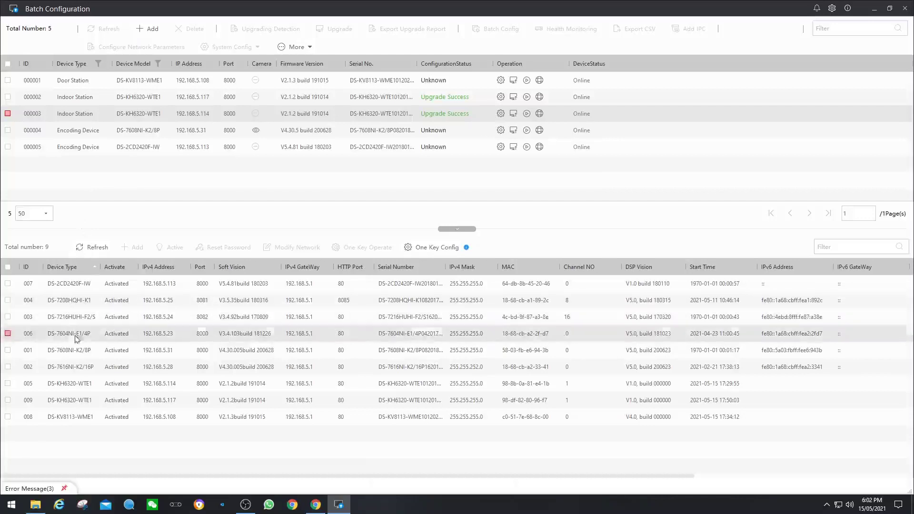
click(8, 352)
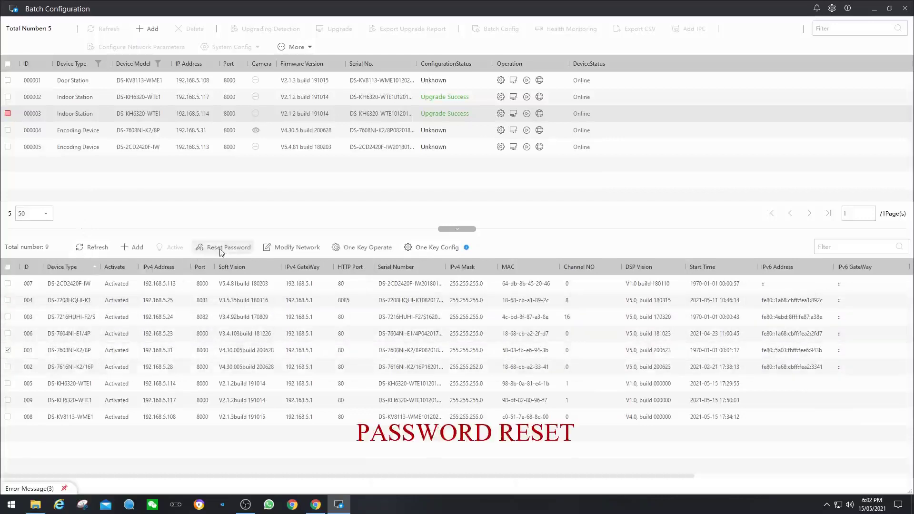
Start a password reset for device 001 and export its key file to Downloads.
click(221, 249)
click(718, 177)
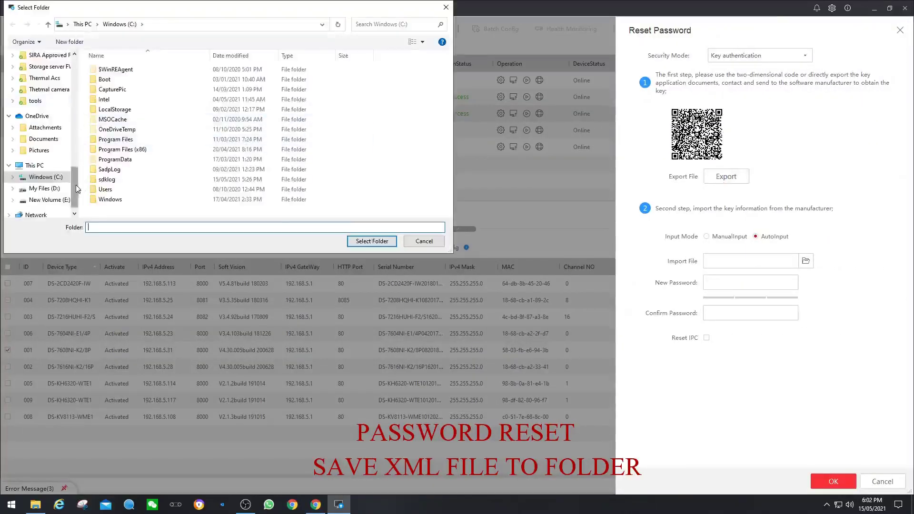
scroll(60, 95, up, 10)
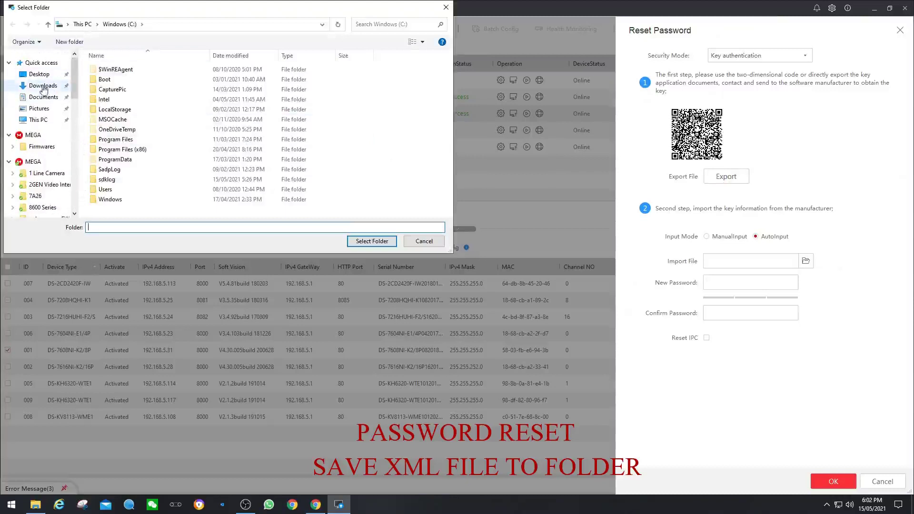
click(43, 86)
click(371, 242)
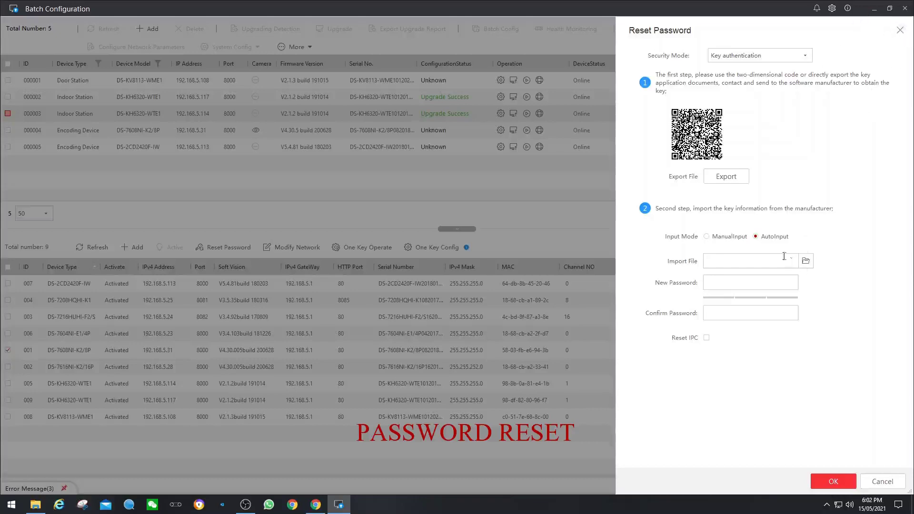
Import the C61265336 .xml reset file, enter and confirm a new password, and apply the reset.
click(805, 261)
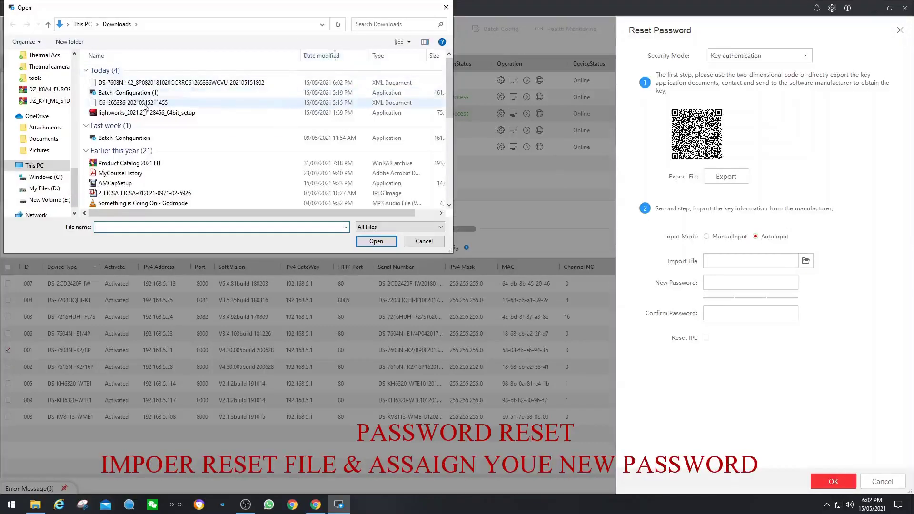
double_click(143, 103)
click(756, 287)
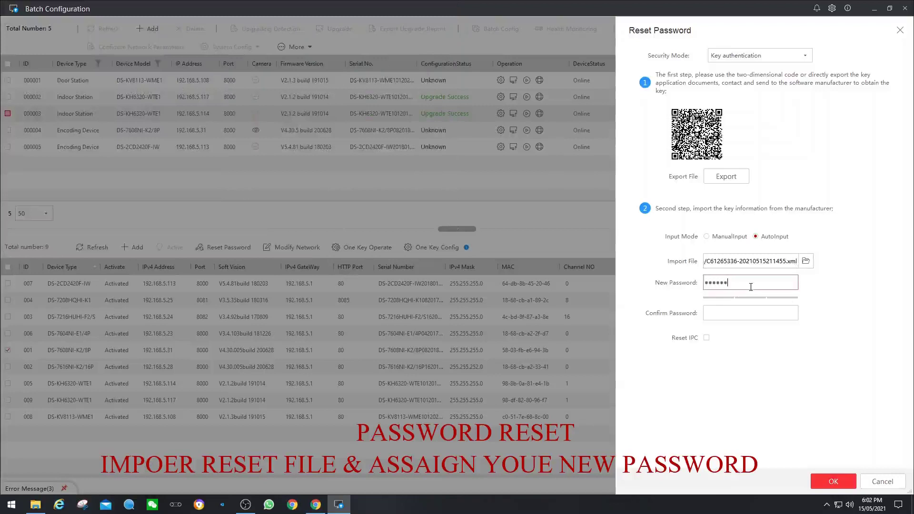
text(78)
click(750, 316)
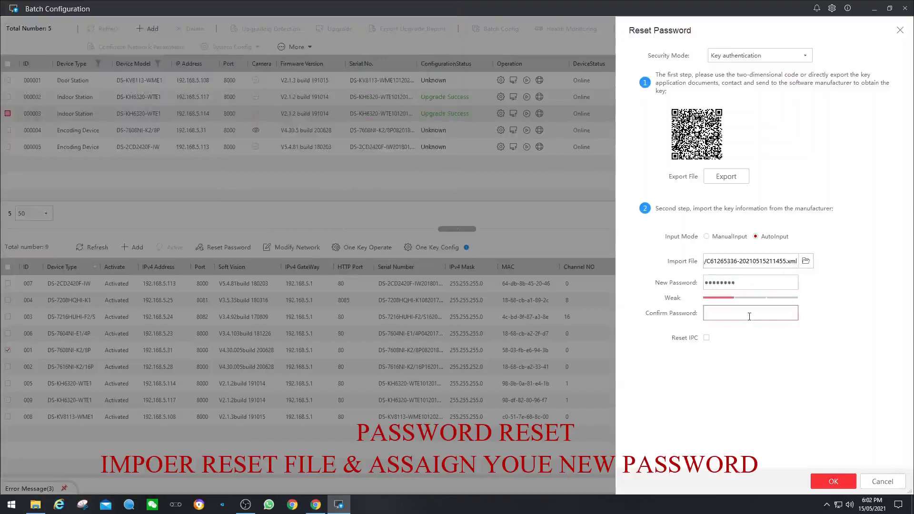
text(12345678)
click(813, 476)
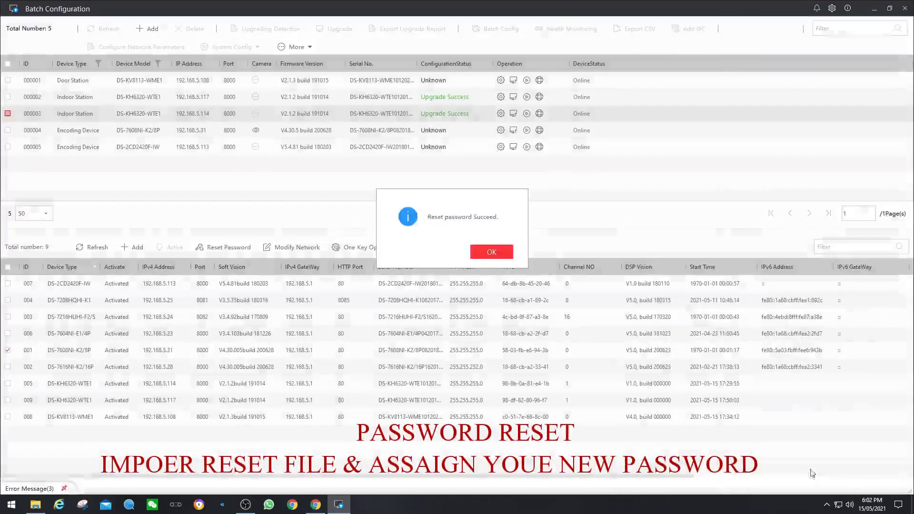
click(491, 255)
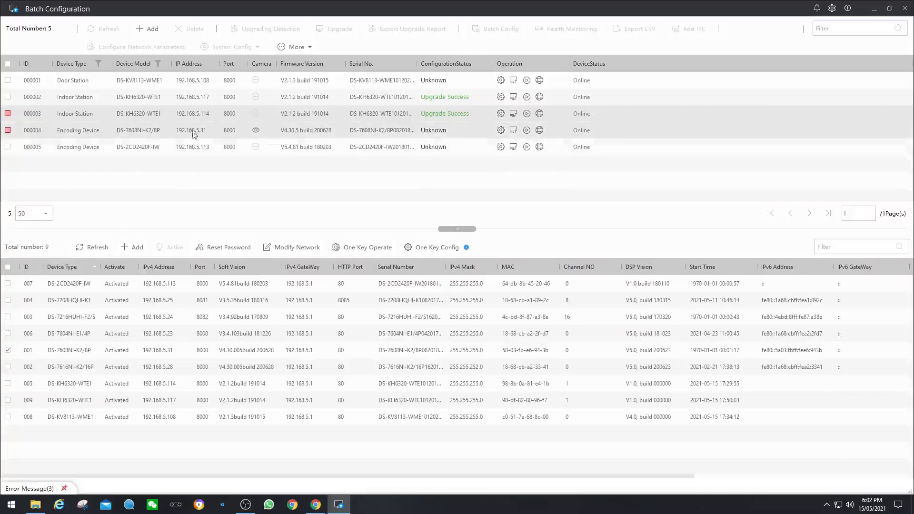
click(526, 129)
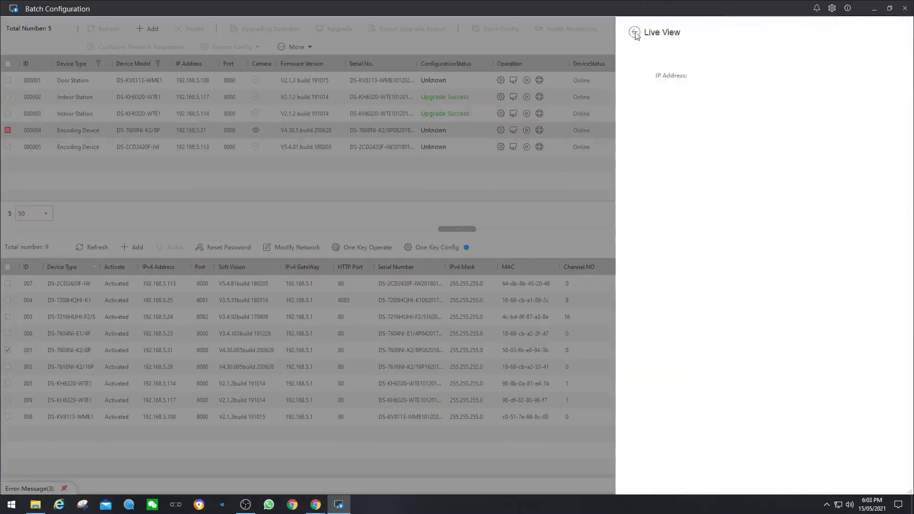
click(634, 33)
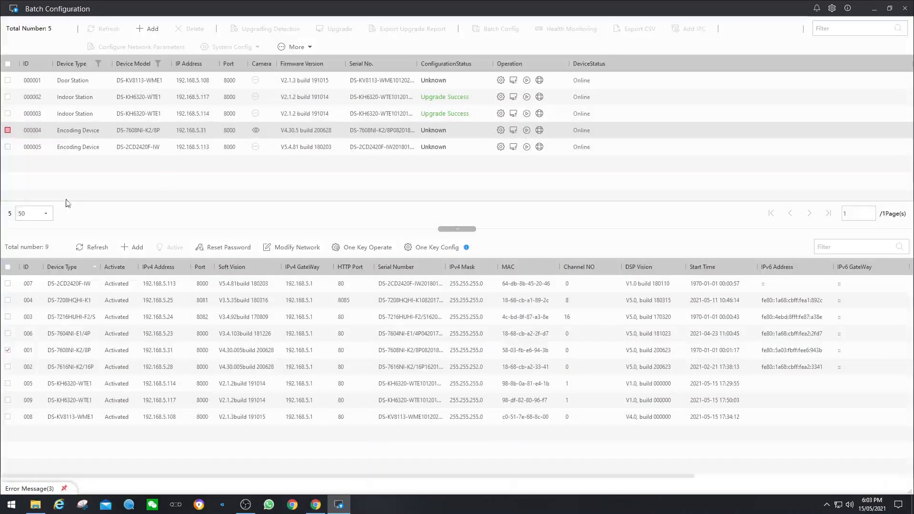
click(526, 148)
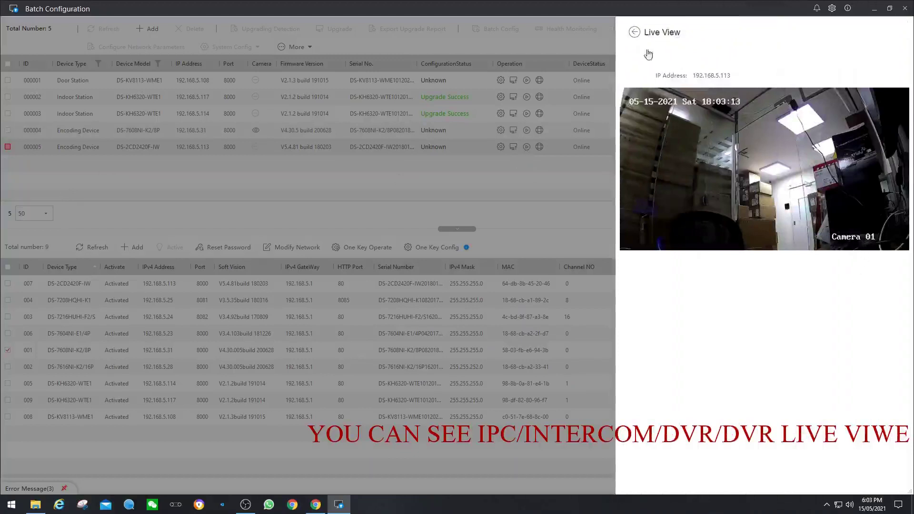
click(635, 33)
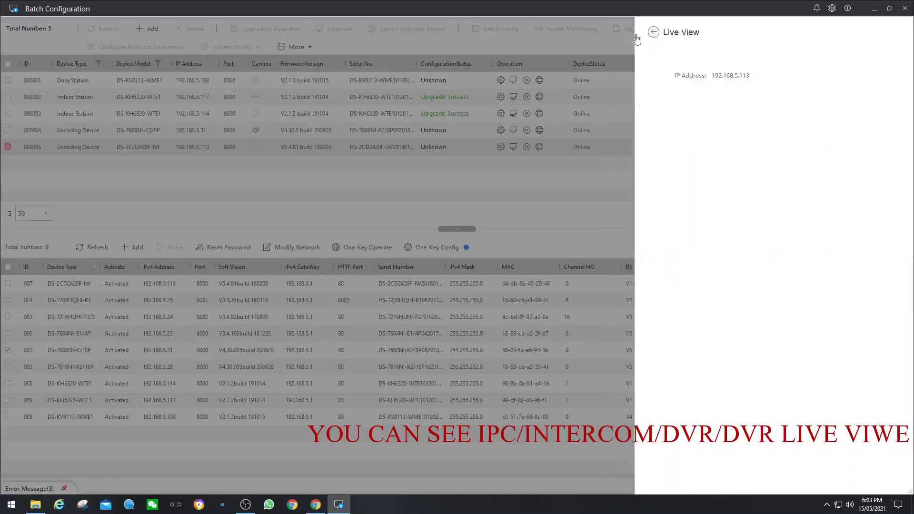
click(529, 84)
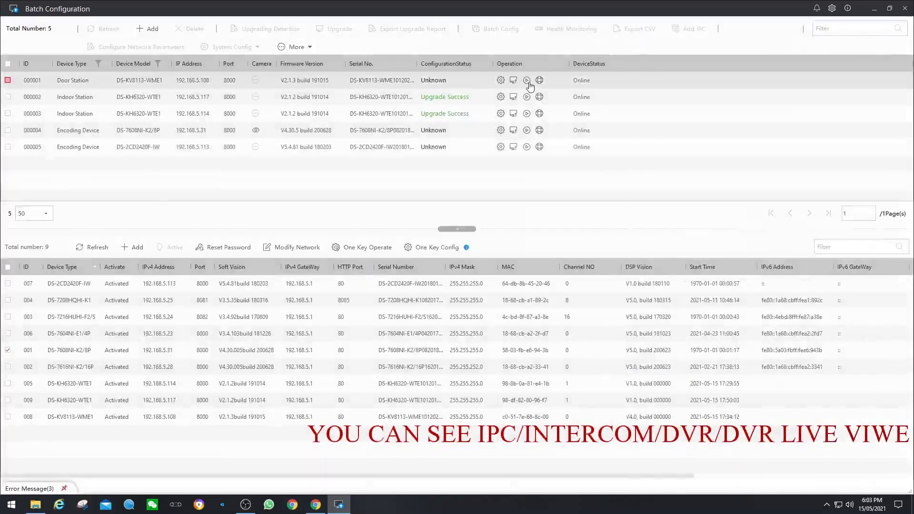
click(527, 80)
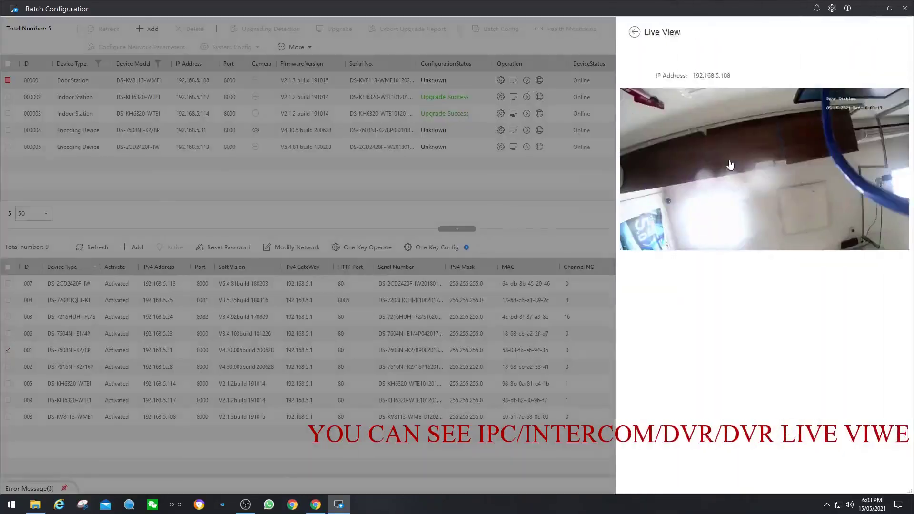
click(635, 32)
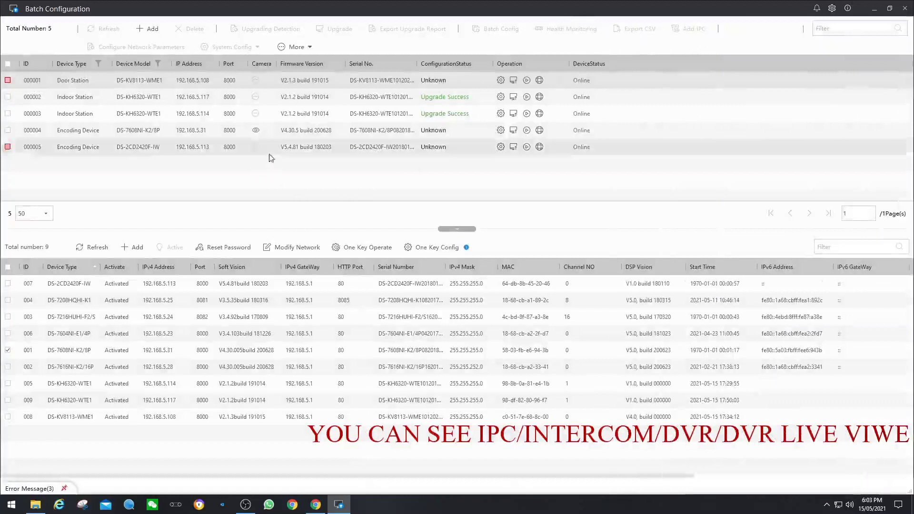
In camera 000005's Video/Audio settings, set maximum bitrate to 2048 Kbps and frame rate to 15fps.
click(500, 147)
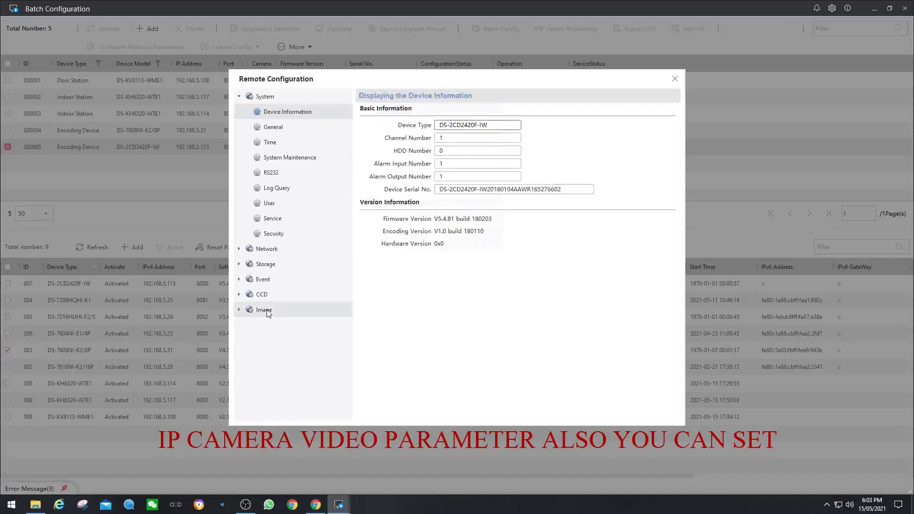
click(264, 309)
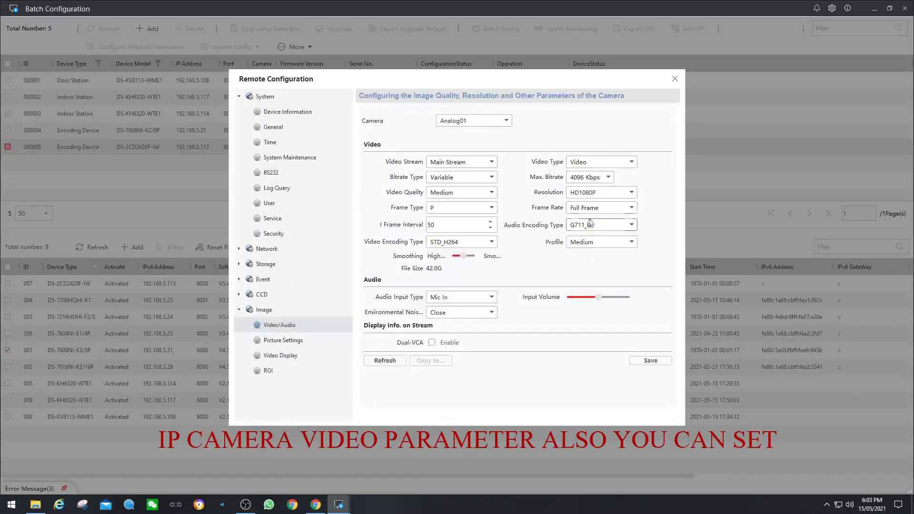
click(608, 177)
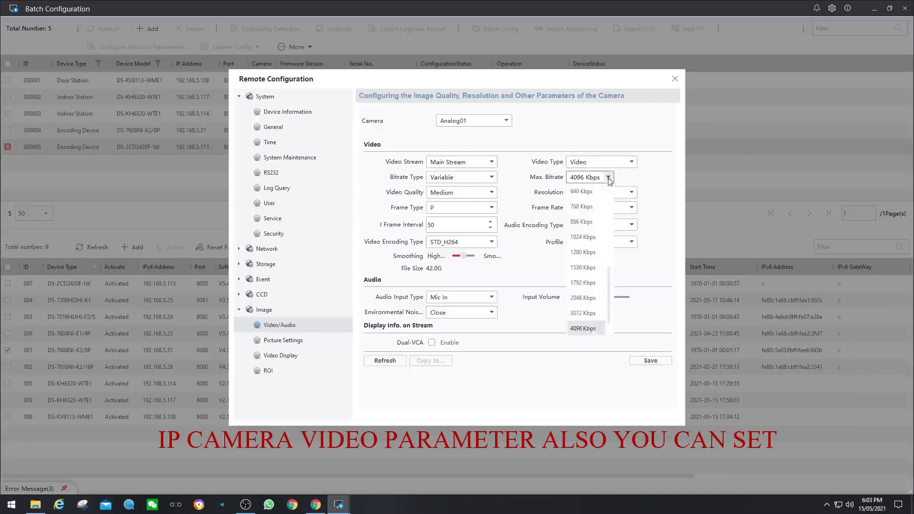
click(583, 297)
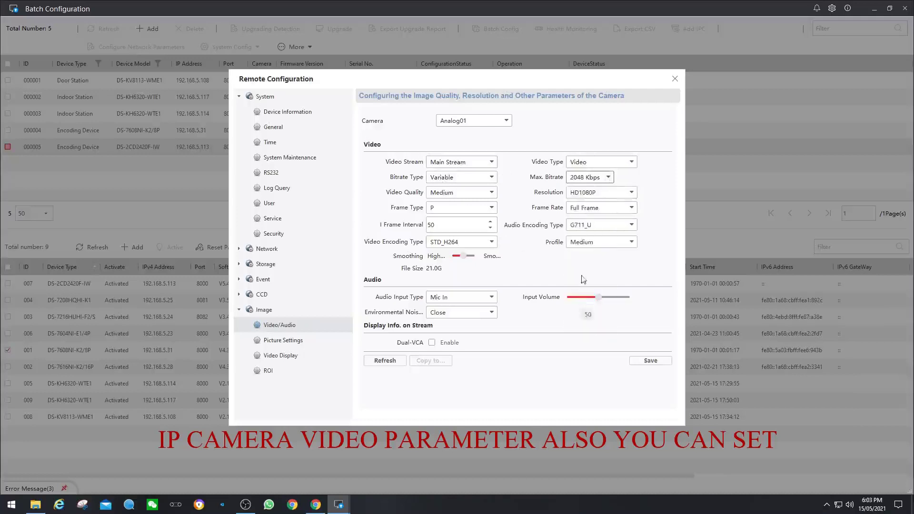
click(597, 208)
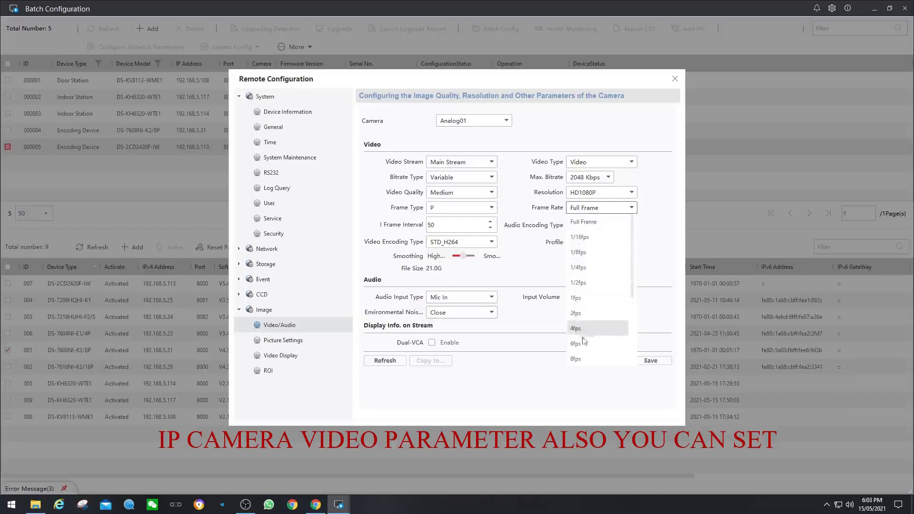
scroll(582, 341, down, 3)
click(579, 285)
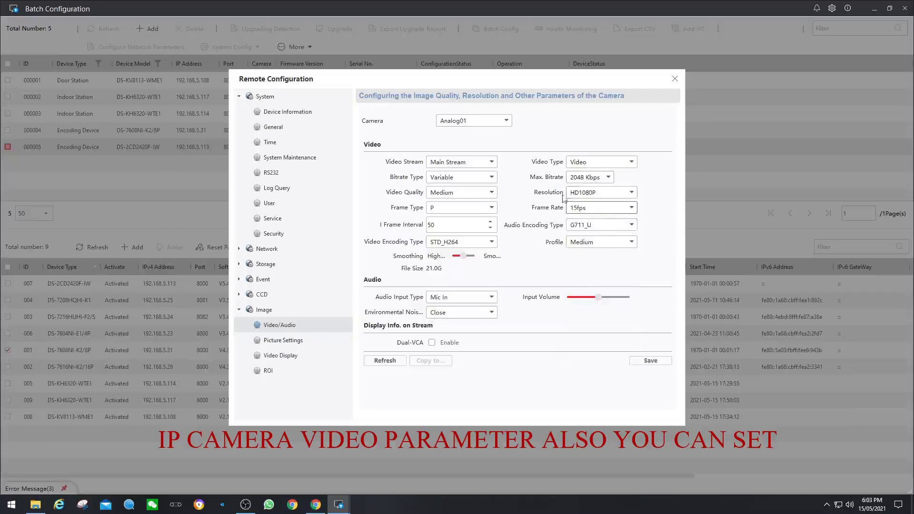
Set the maximum bitrate back to 2048 Kbps after trying 1024, and save the video settings.
click(600, 180)
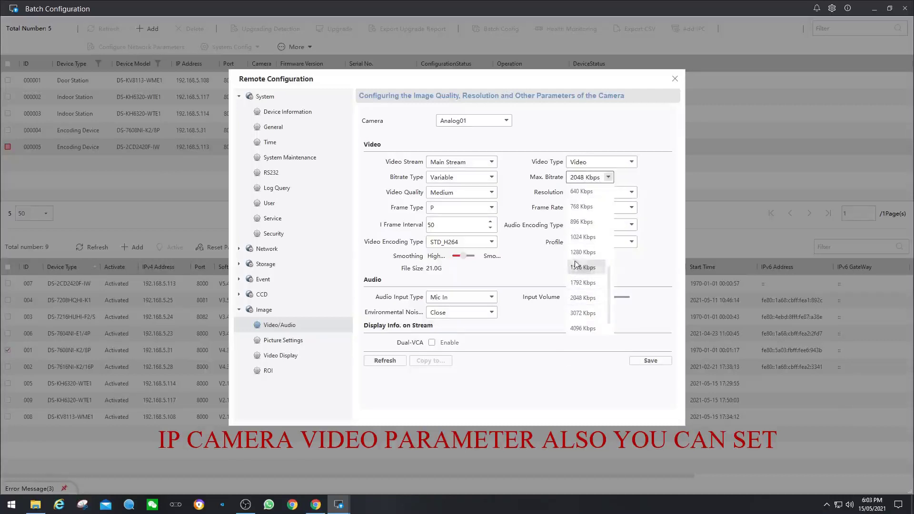
click(577, 238)
click(607, 177)
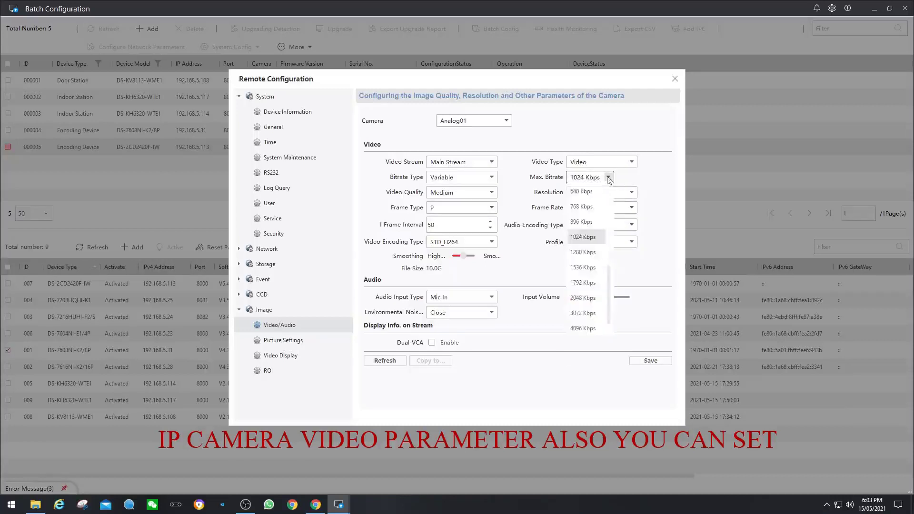
click(582, 297)
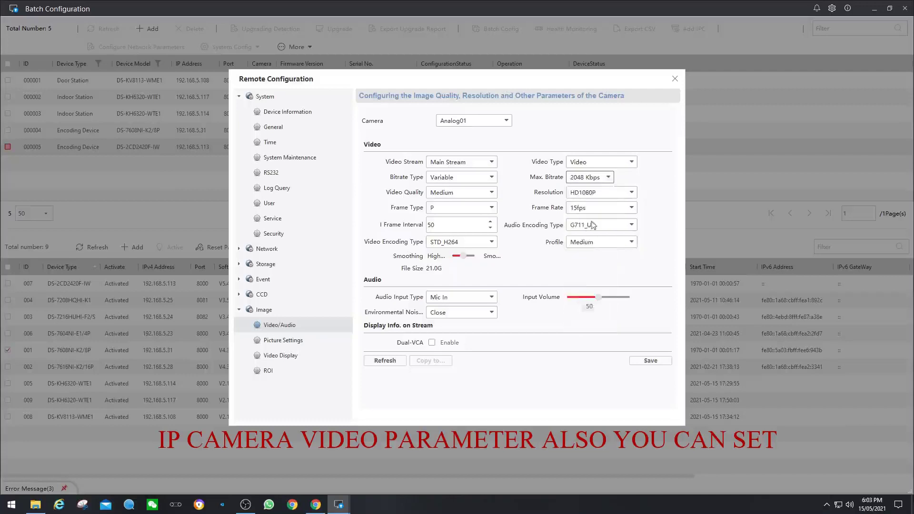
click(640, 363)
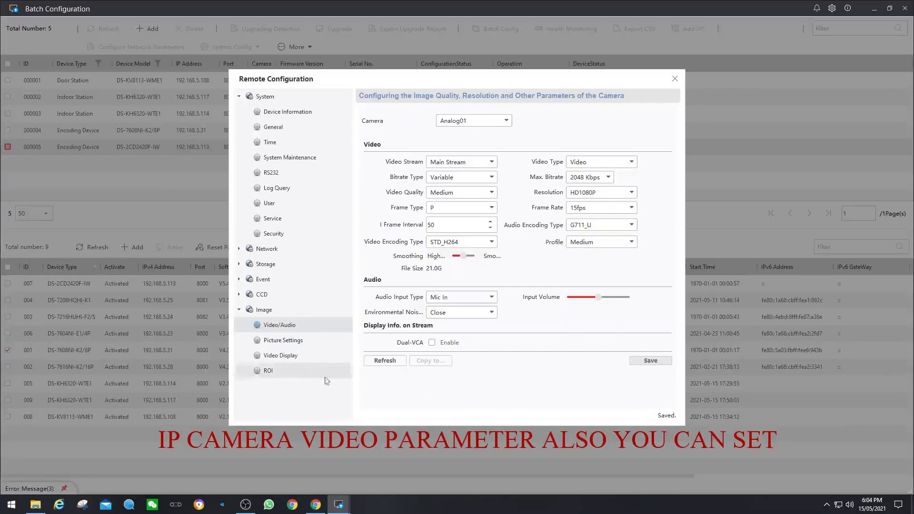
click(292, 344)
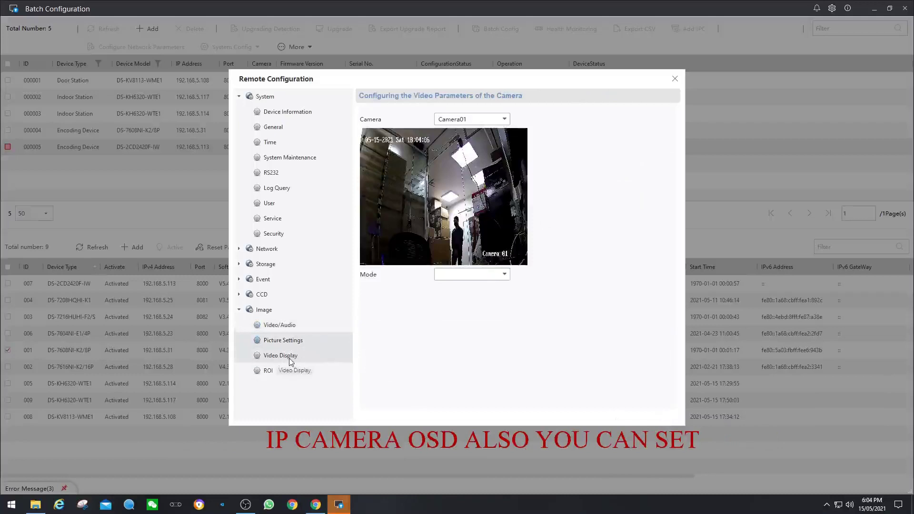
In camera 000005's Video Display, set name OFFICE INSIDE, date format DD-MM-YYYY, nudge the overlay left, save.
click(290, 358)
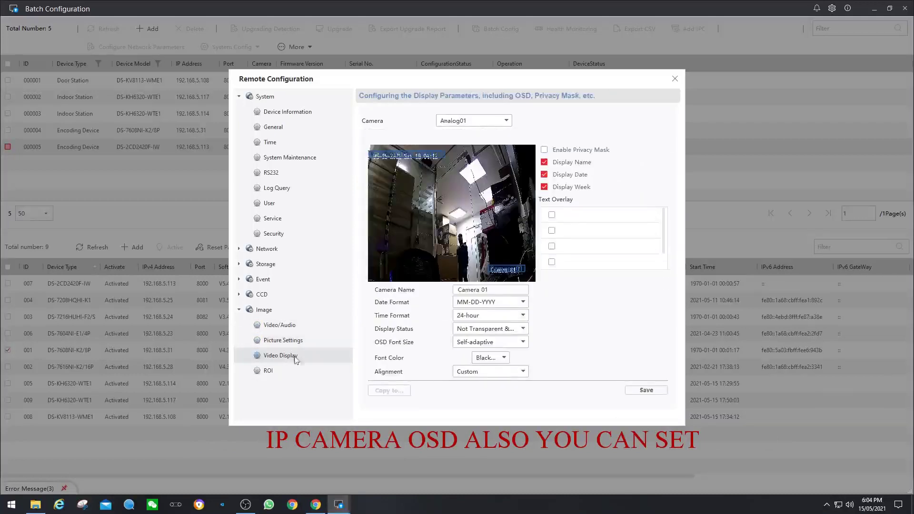
drag(491, 290, 465, 292)
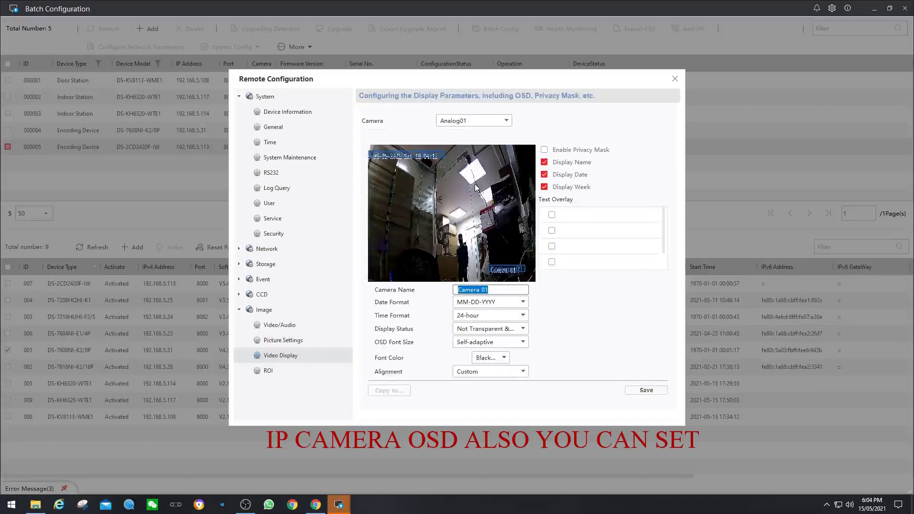
text(OFFICE INSIDE)
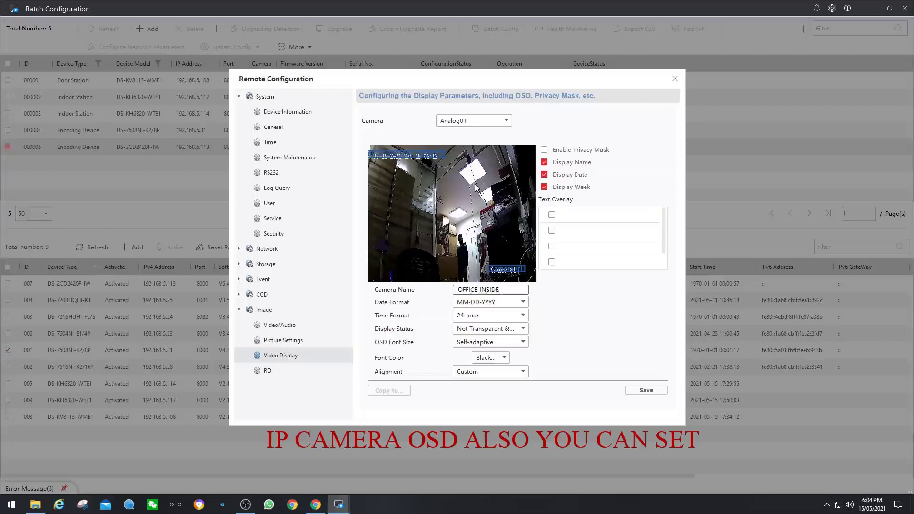
click(476, 303)
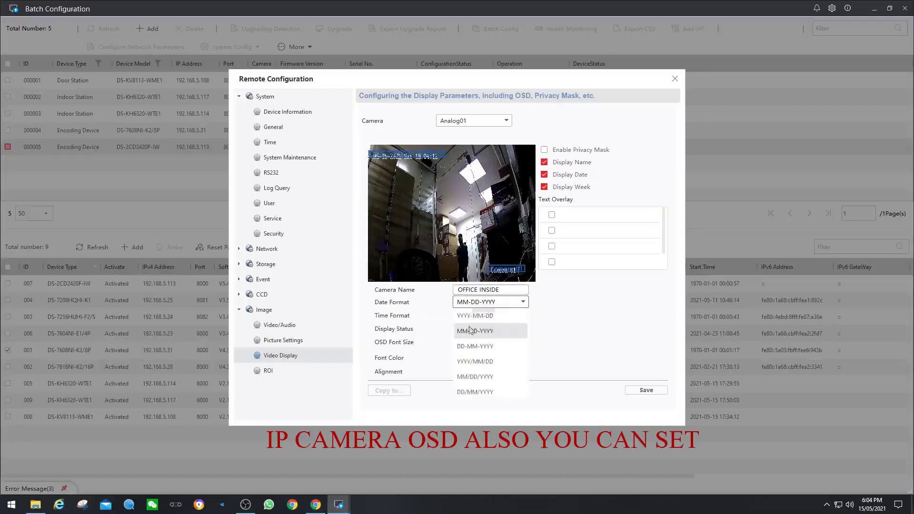
click(471, 347)
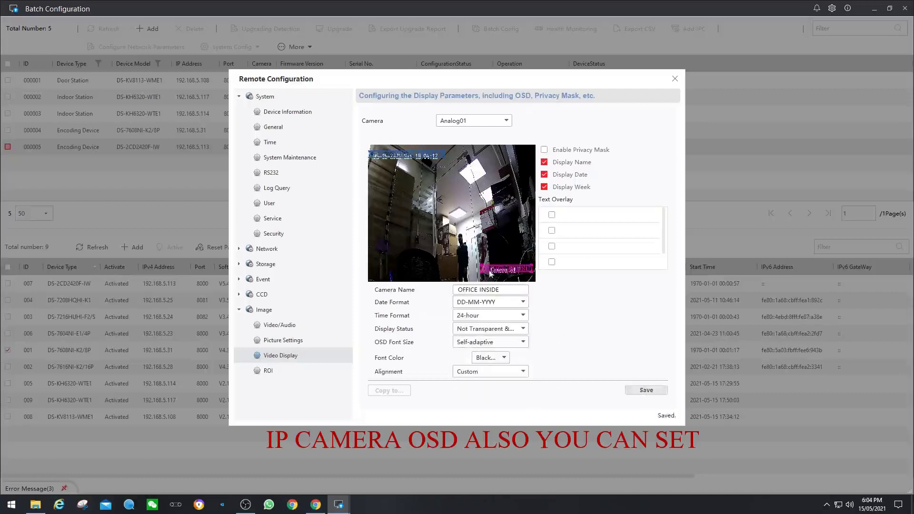
mouse_move(493, 275)
mouse_down()
mouse_move(481, 270)
mouse_move(489, 273)
mouse_up()
click(645, 390)
Check camera 000005's live view for the OFFICE INSIDE overlay, then reopen its image settings.
click(675, 79)
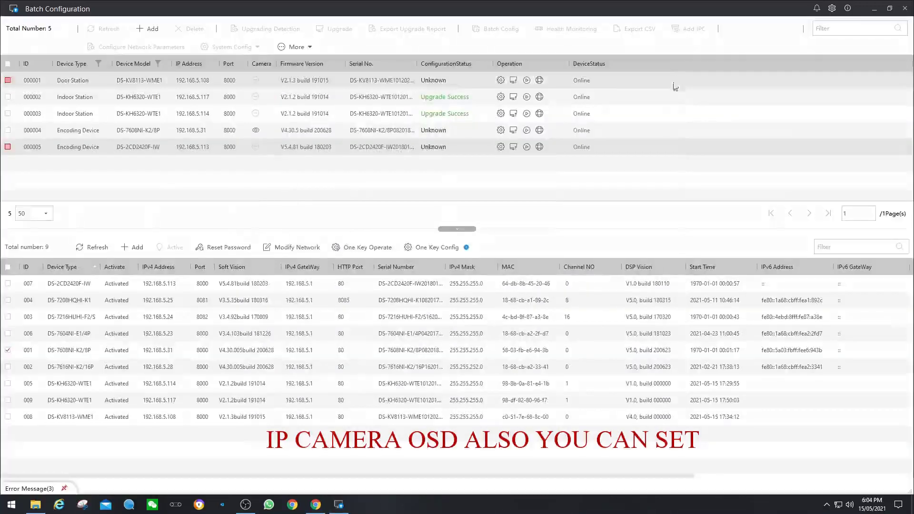
click(526, 148)
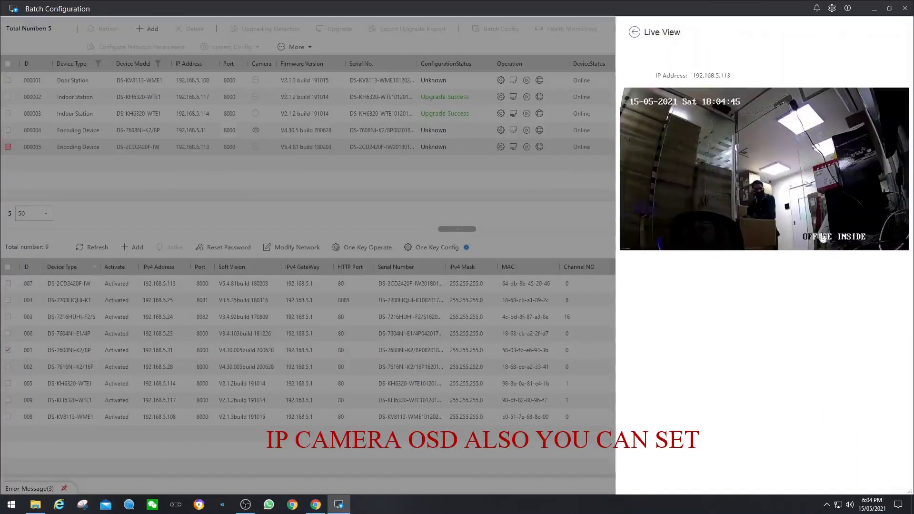
click(635, 33)
click(499, 148)
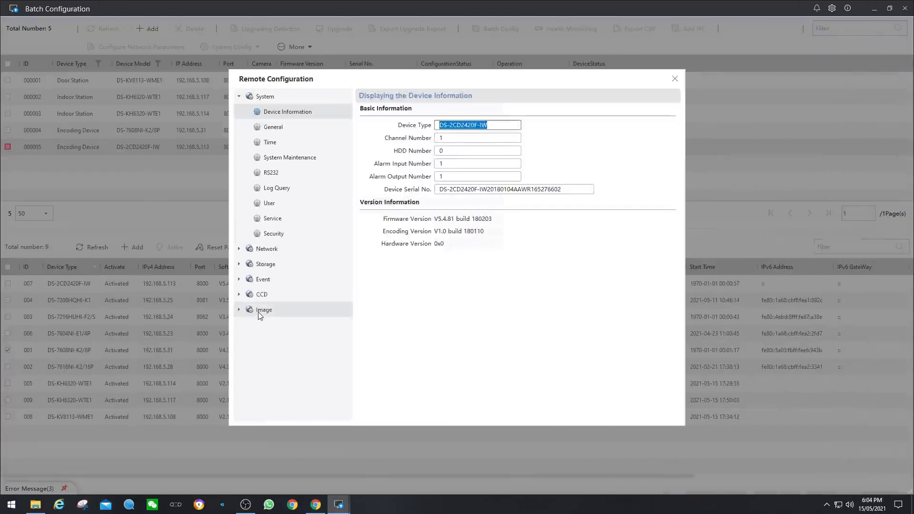
click(263, 310)
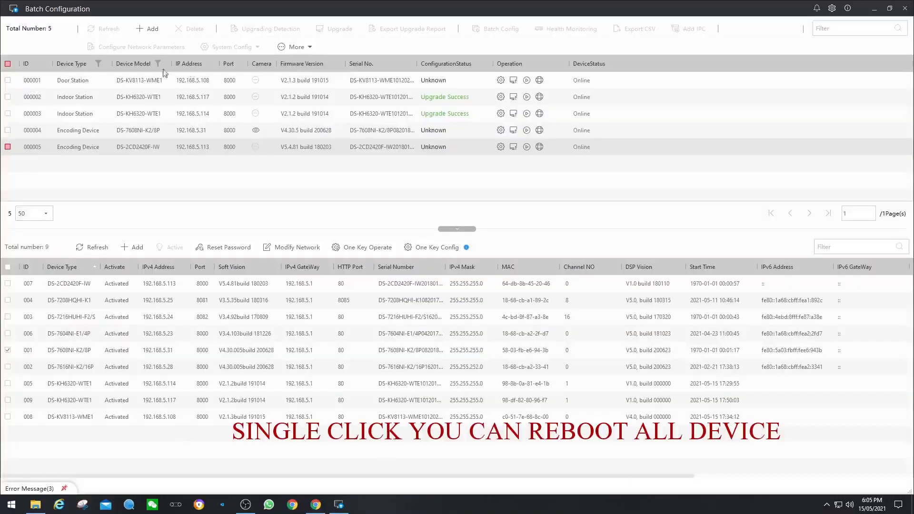
Select all five devices, choose Complete Restore under System Config, then cancel it.
click(7, 64)
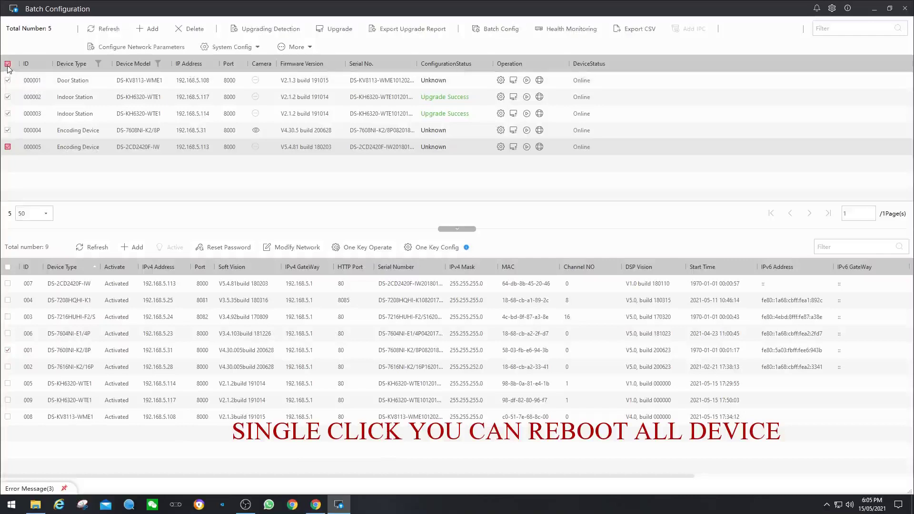
click(252, 46)
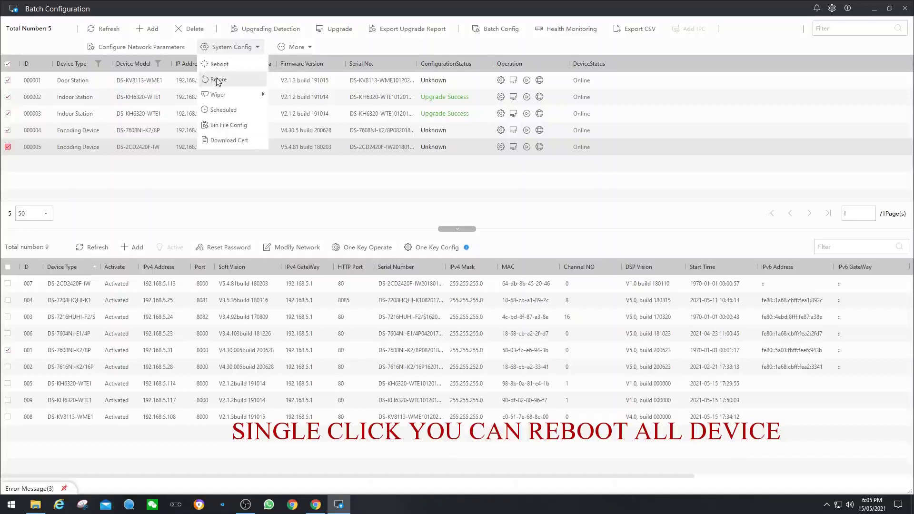
click(219, 80)
click(484, 206)
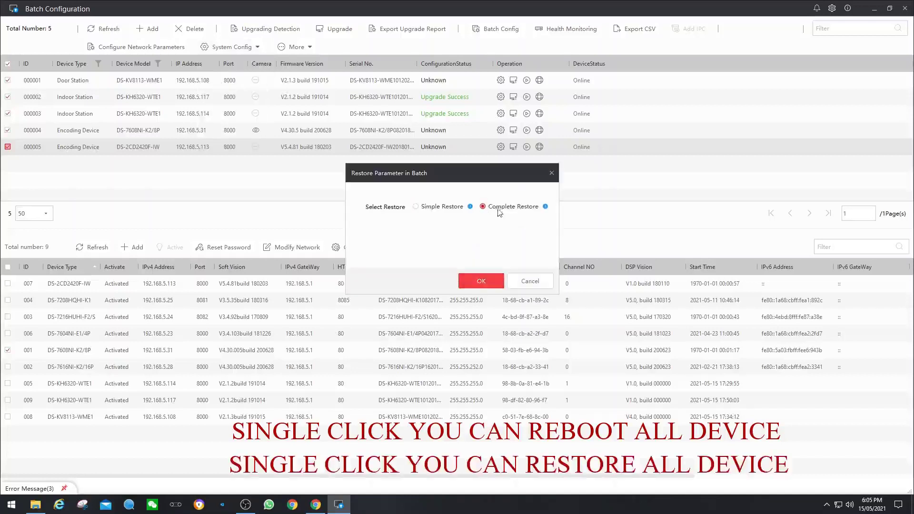
click(524, 284)
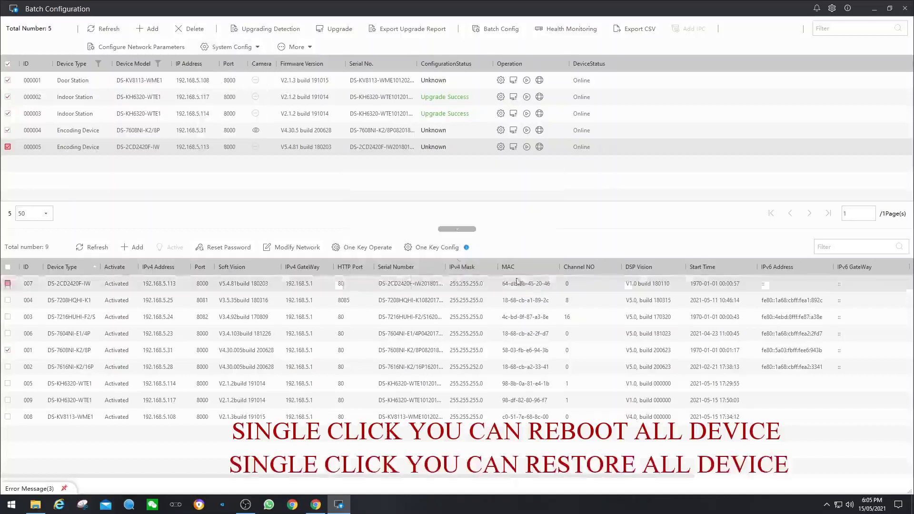
Reselect all five devices and view the System Config reboot option without rebooting.
click(7, 64)
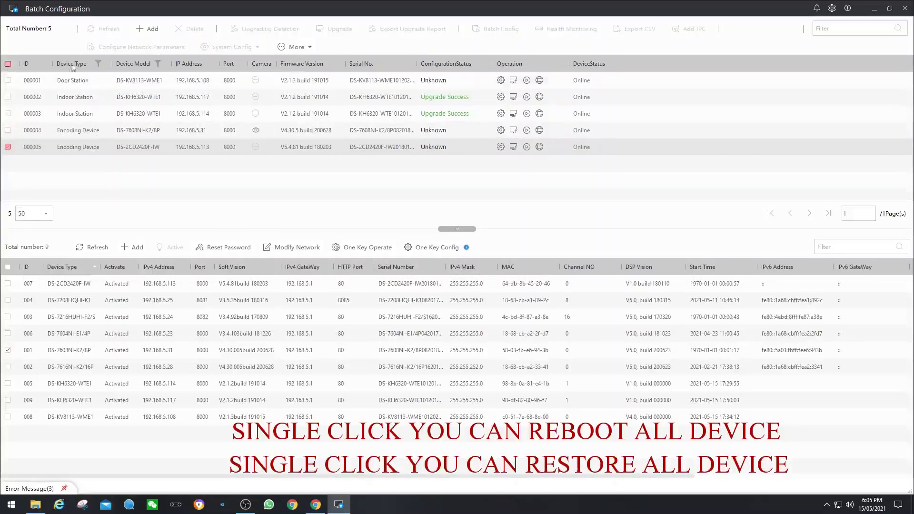
click(8, 64)
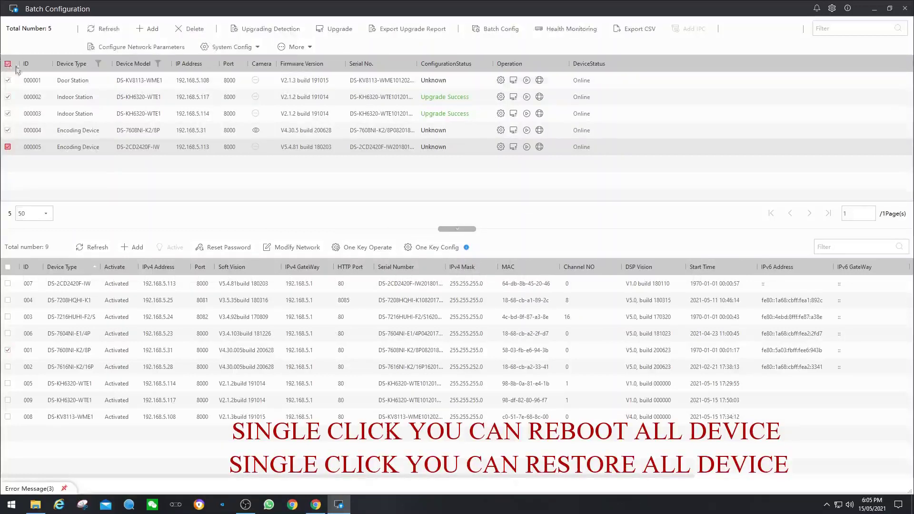
click(309, 50)
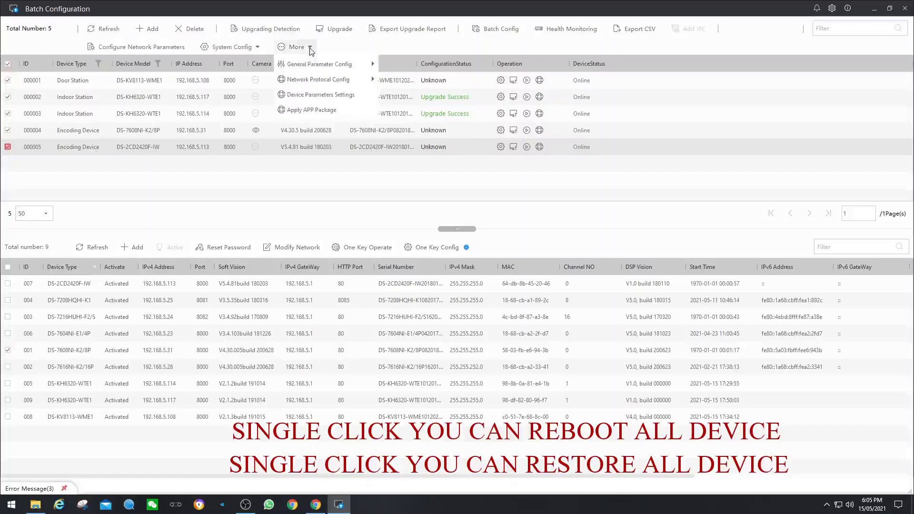
click(259, 45)
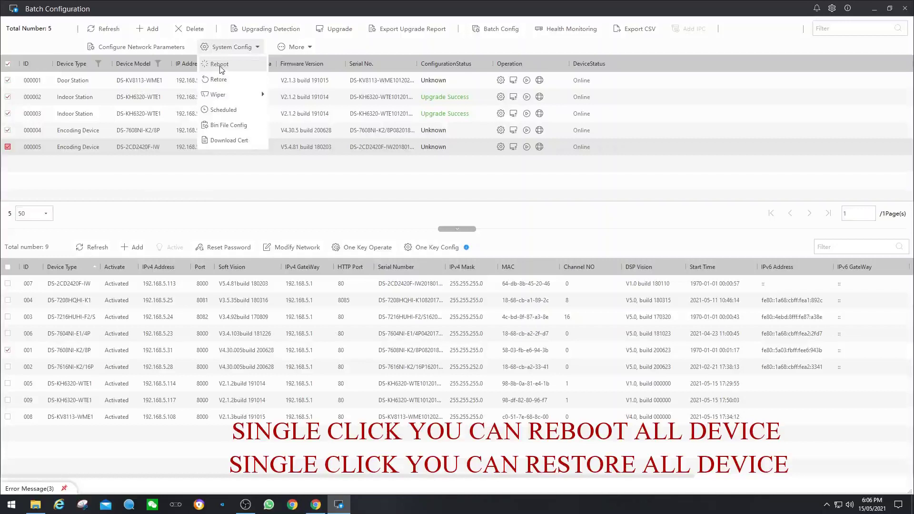
click(239, 183)
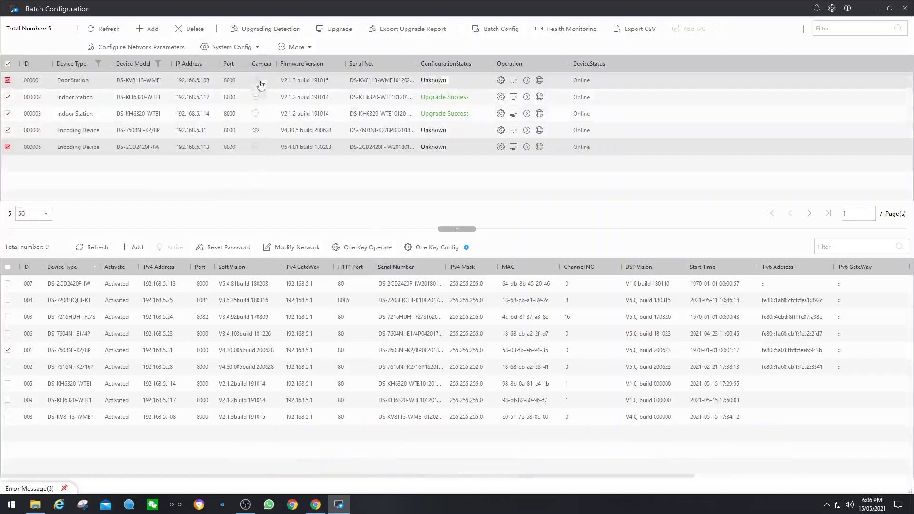